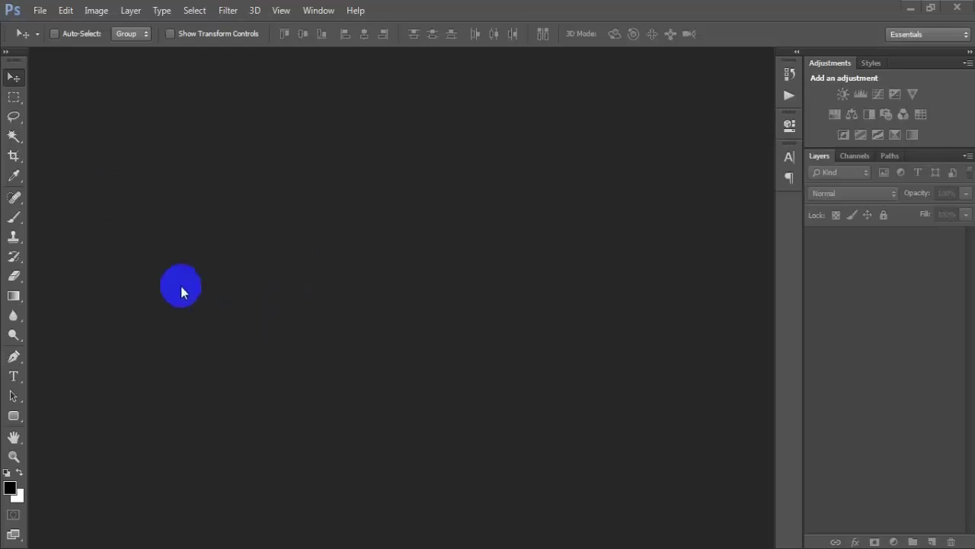
Start a new white document sized 1080 × 1920 pixels at 300 ppi
click(40, 10)
click(85, 32)
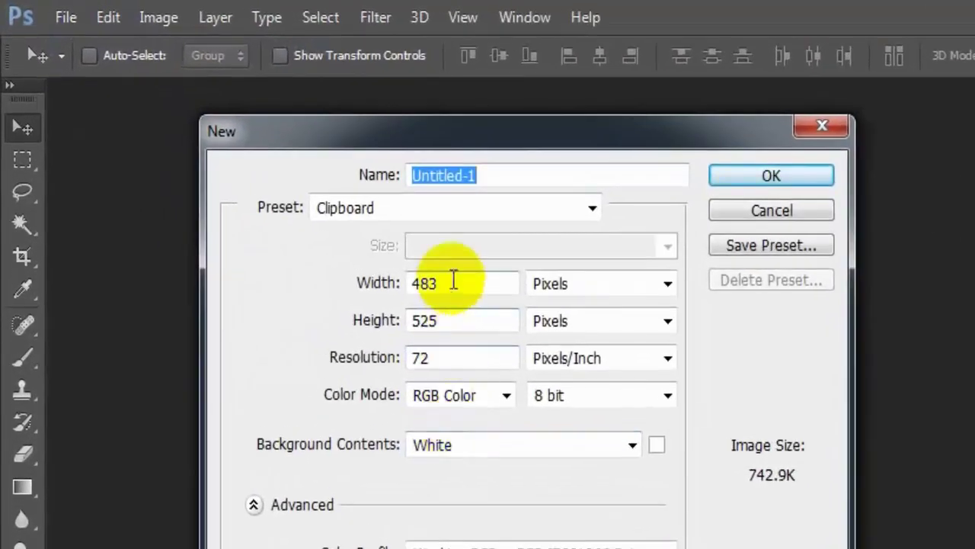
drag(453, 282, 402, 283)
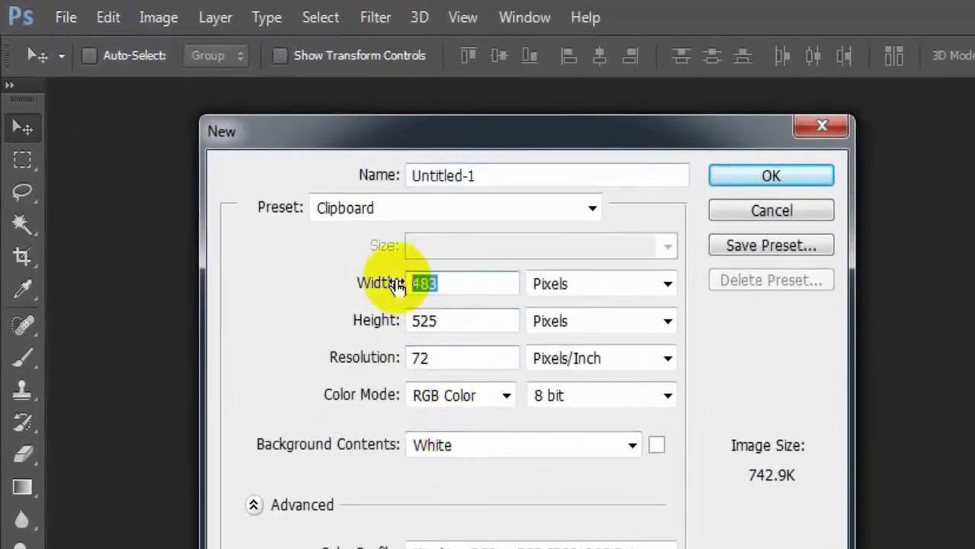
text(1080)
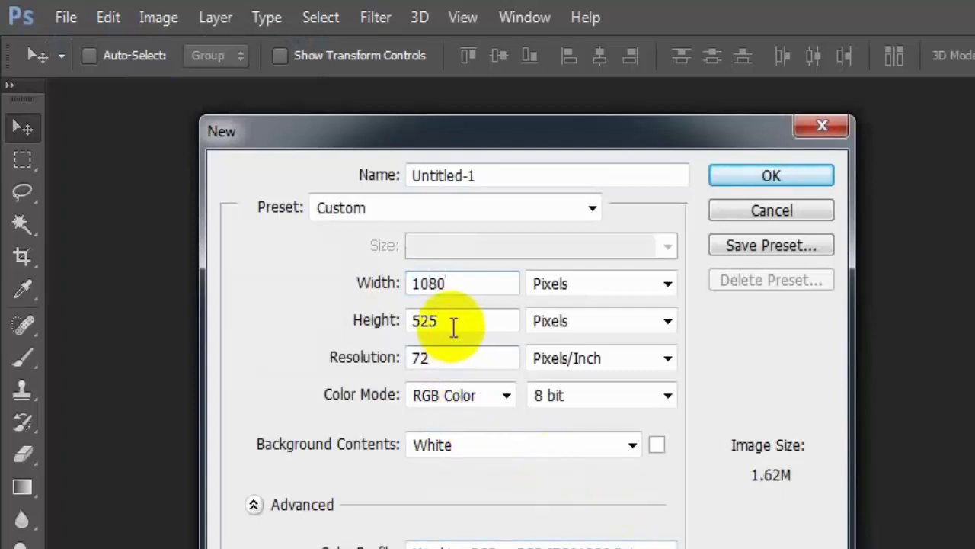
drag(453, 323, 397, 323)
text(19)
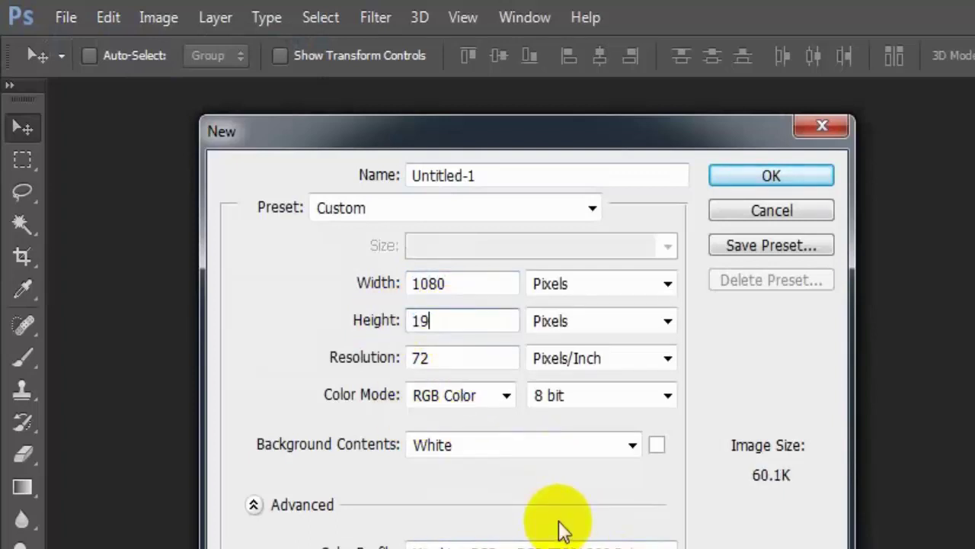
text(20)
drag(457, 358, 409, 358)
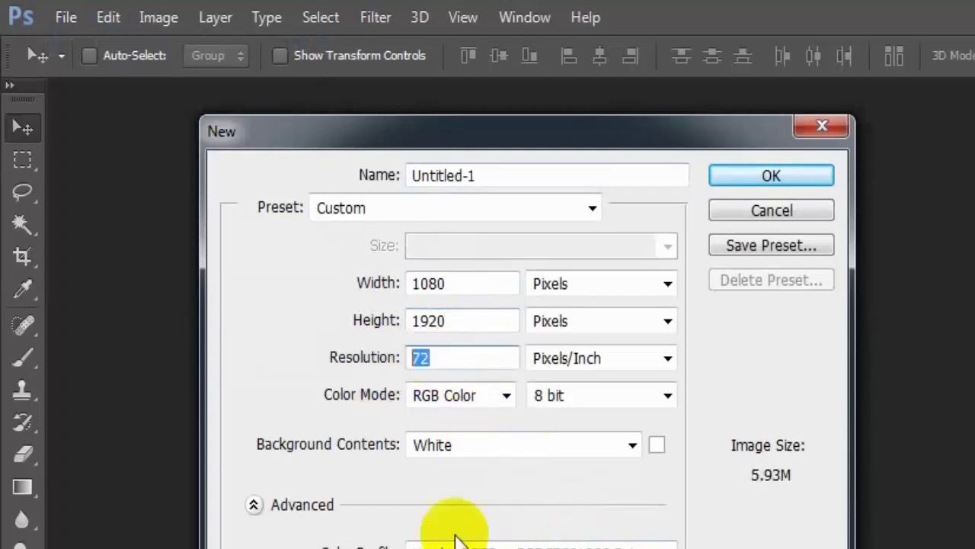
text(300)
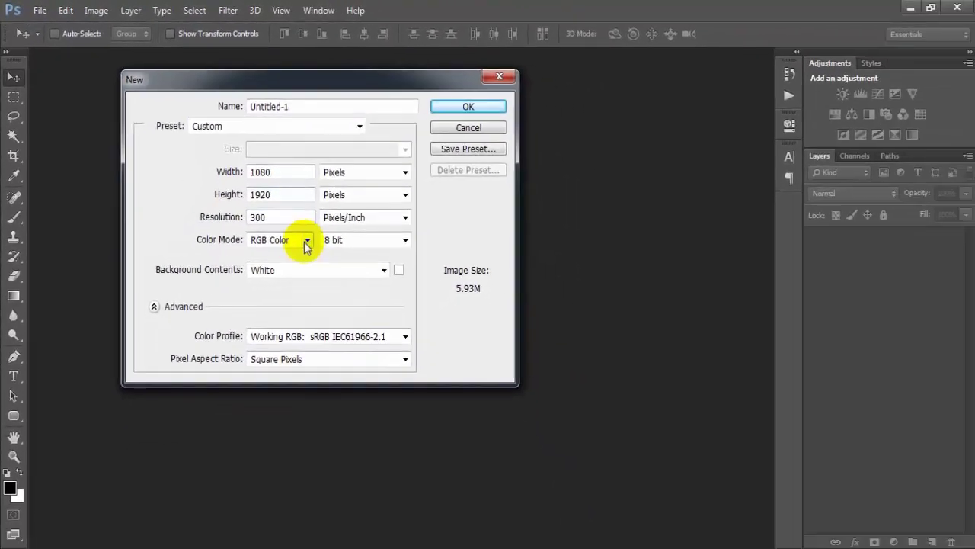
click(468, 108)
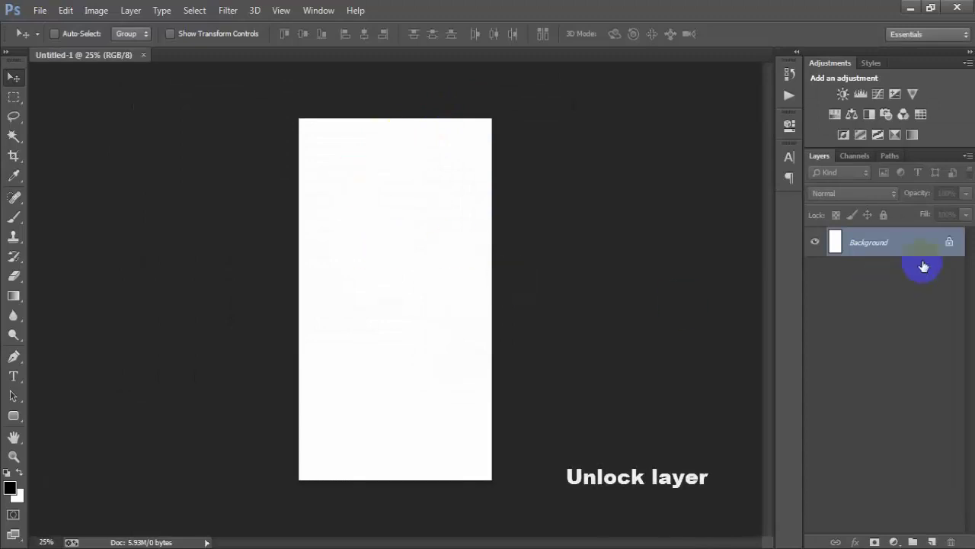
Unlock the Background layer and add a navy 1D2735 Solid Color fill layer
click(949, 242)
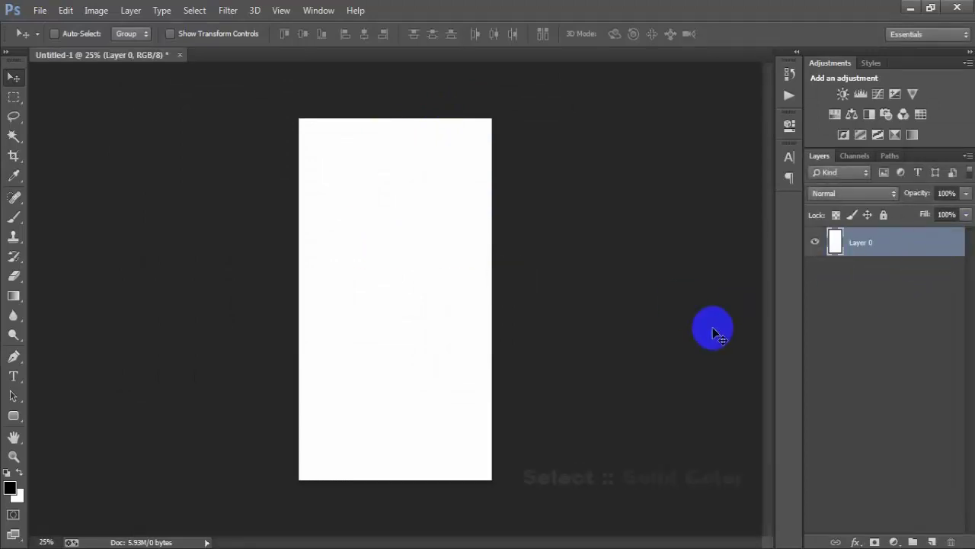
click(894, 542)
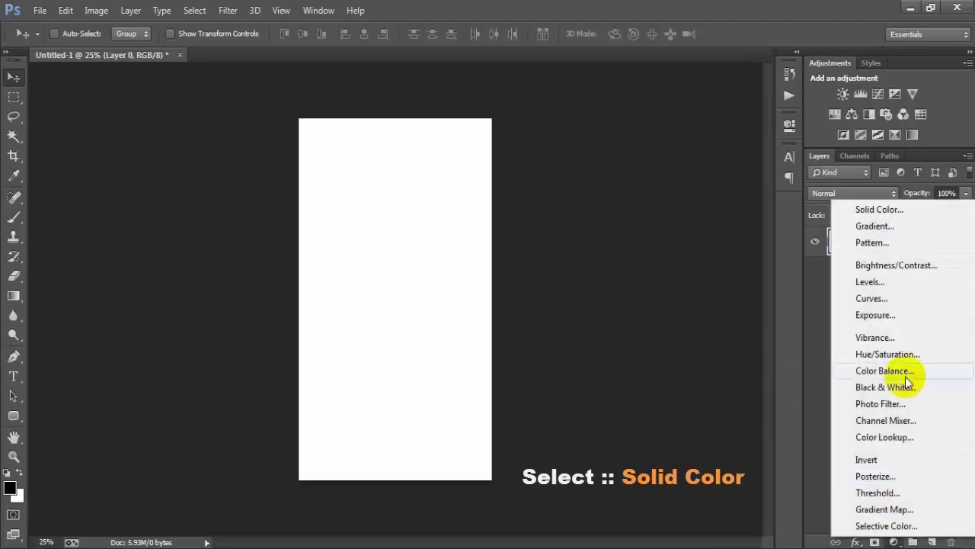
click(880, 211)
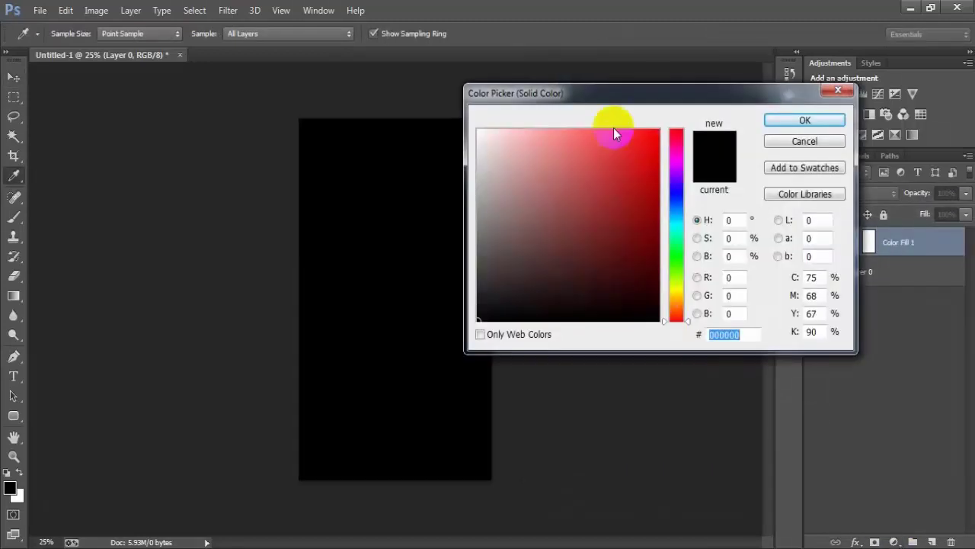
drag(602, 92, 526, 82)
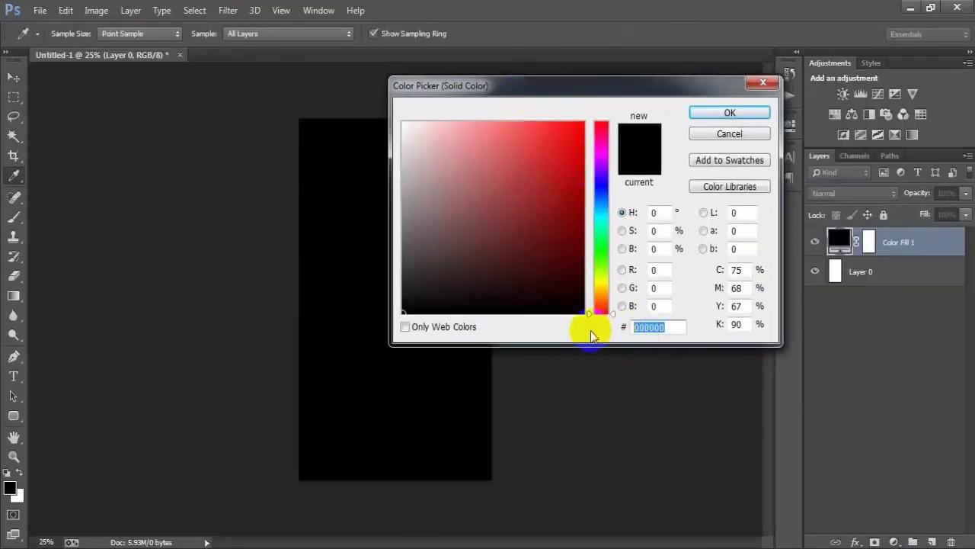
text(1)
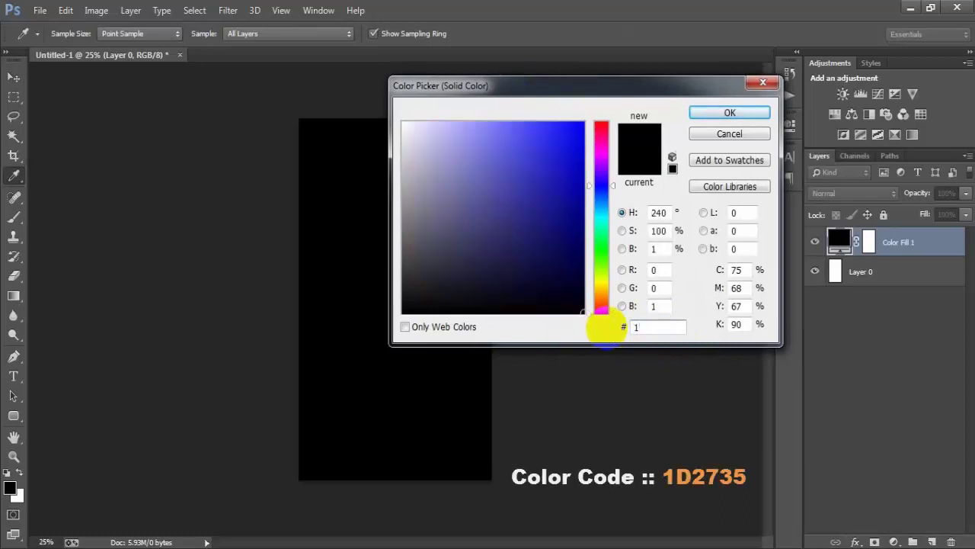
text(D273)
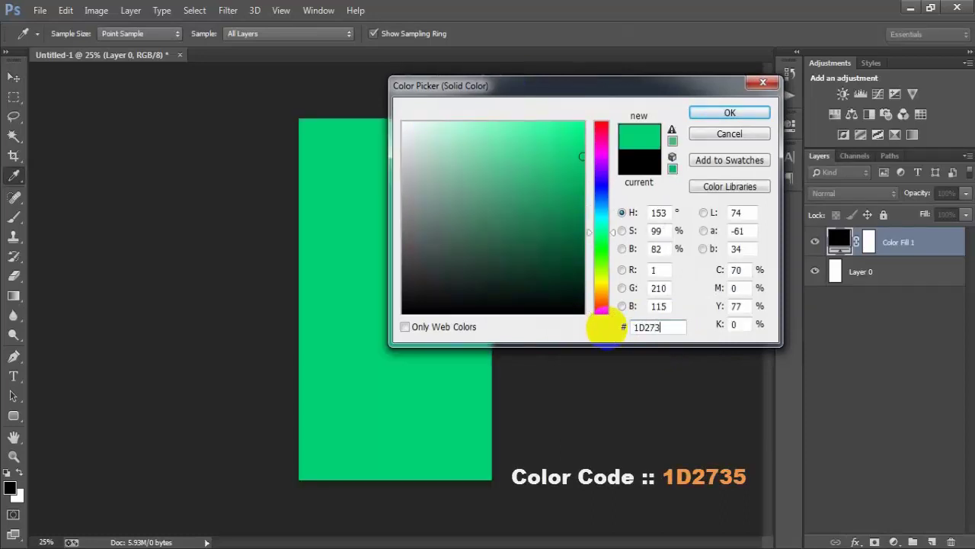
text(5)
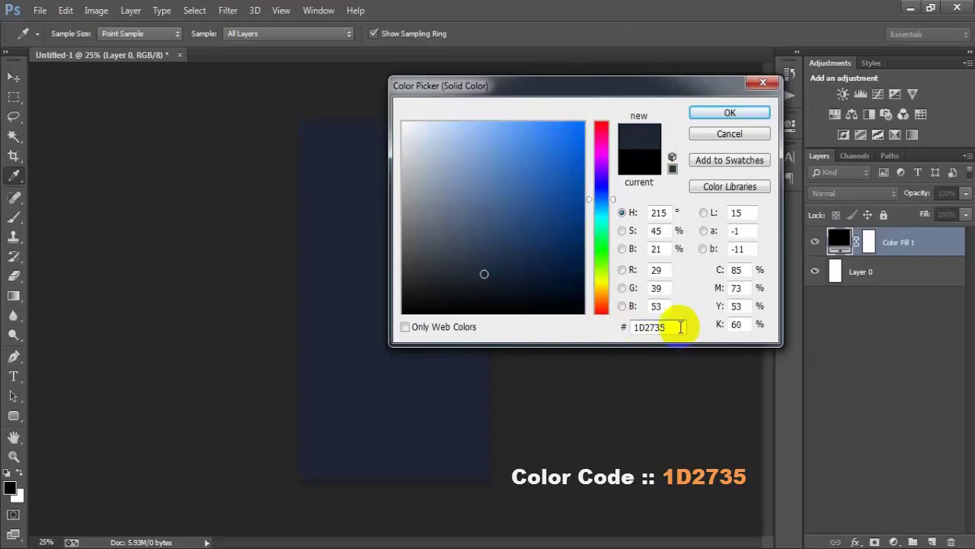
drag(682, 327, 592, 331)
click(730, 113)
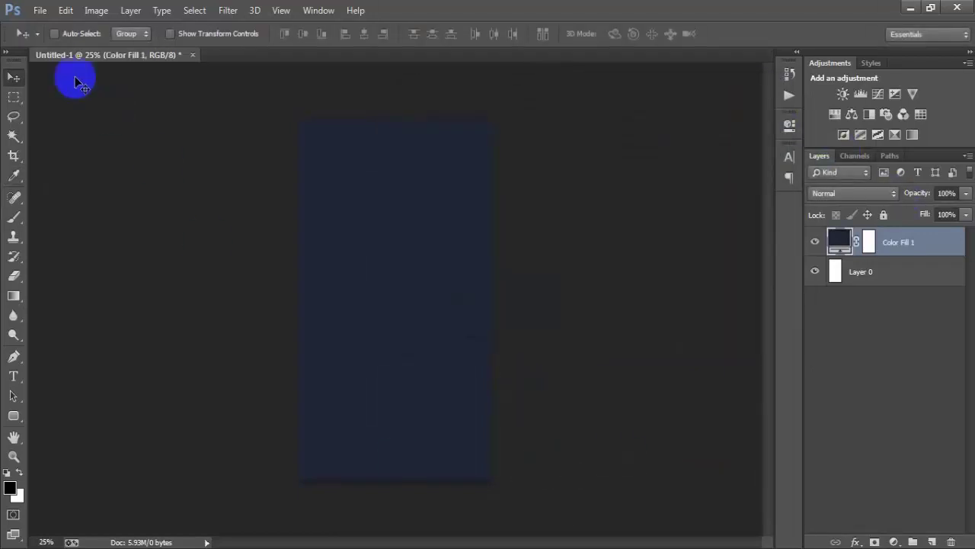
Place linked file 00001 over the navy fill and rasterize its layer
click(39, 10)
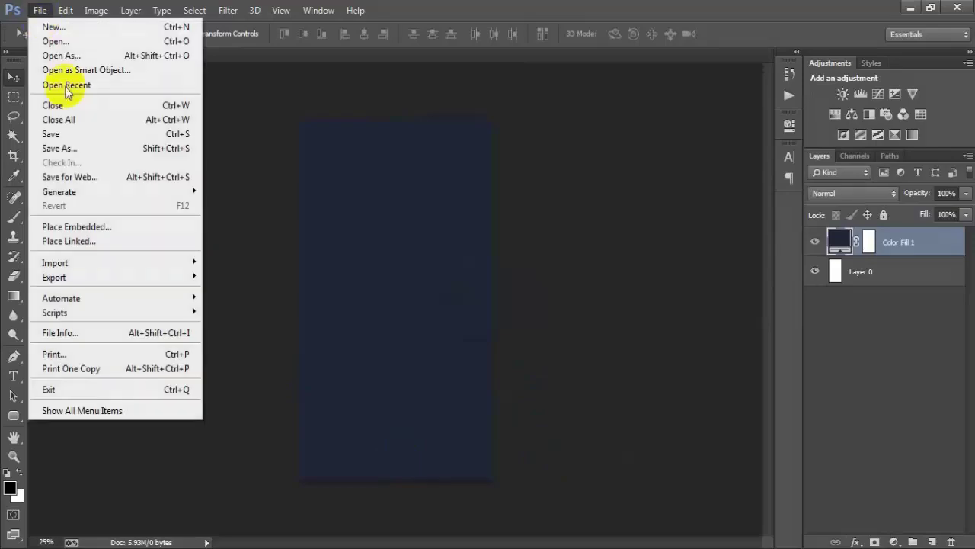
click(107, 240)
click(449, 146)
double_click(450, 145)
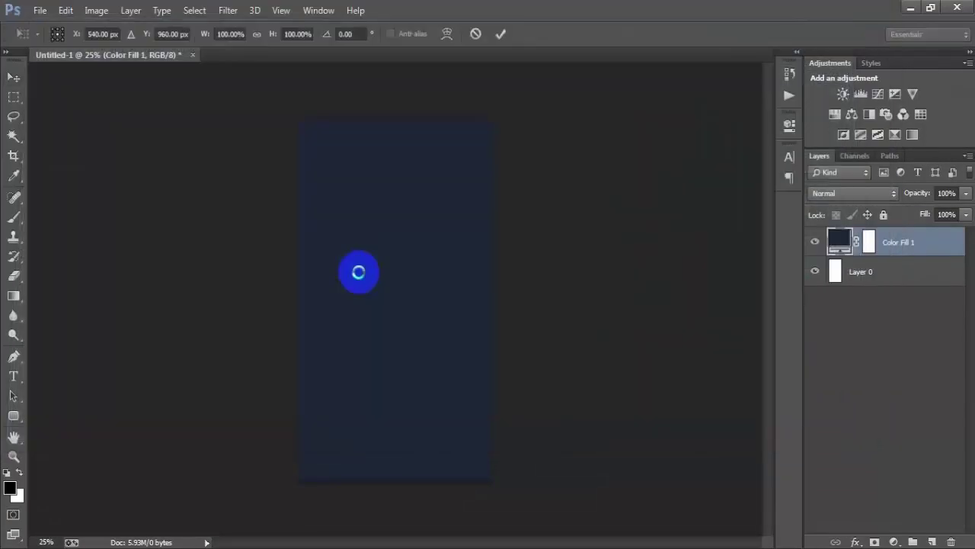
click(500, 34)
click(486, 233)
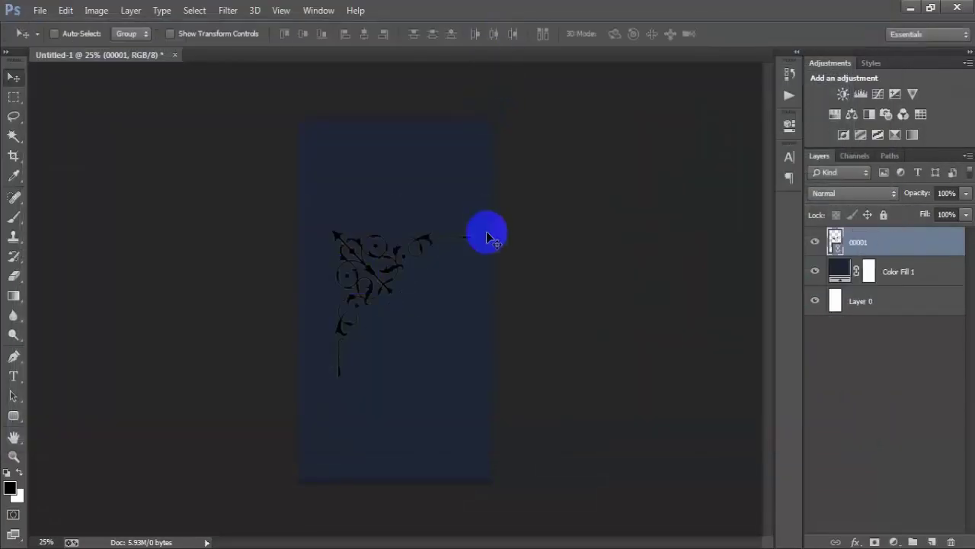
right_click(926, 246)
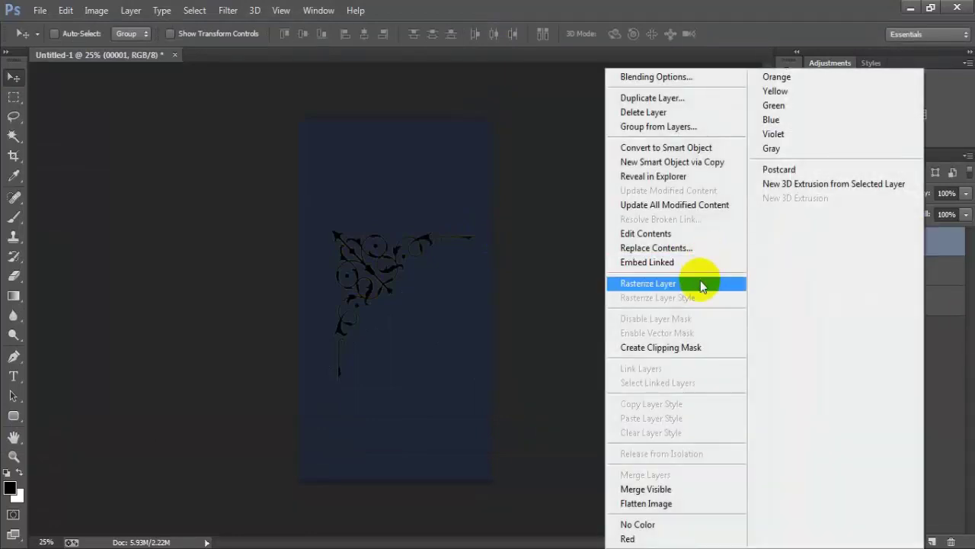
click(686, 280)
Give layer 00001 a gold E6C368 Color Overlay layer style
double_click(958, 246)
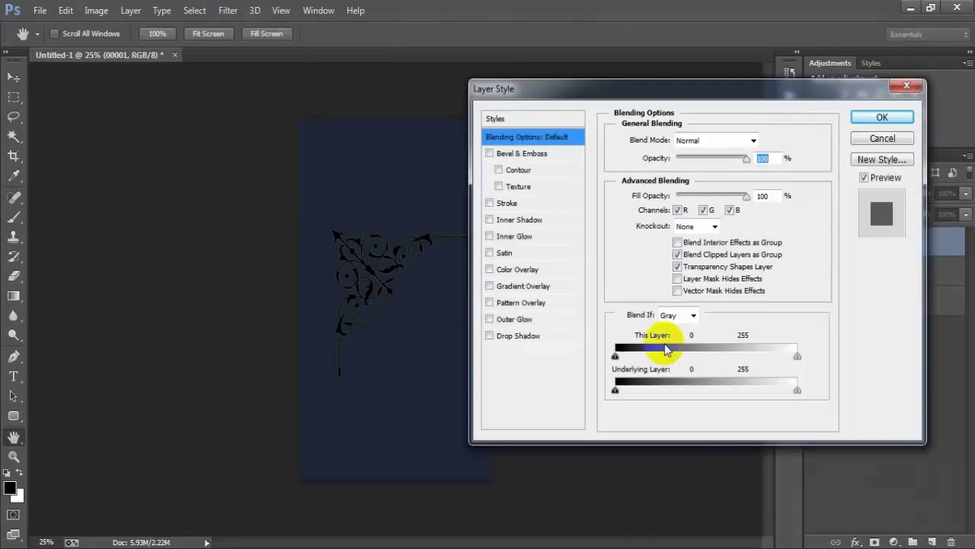
click(516, 269)
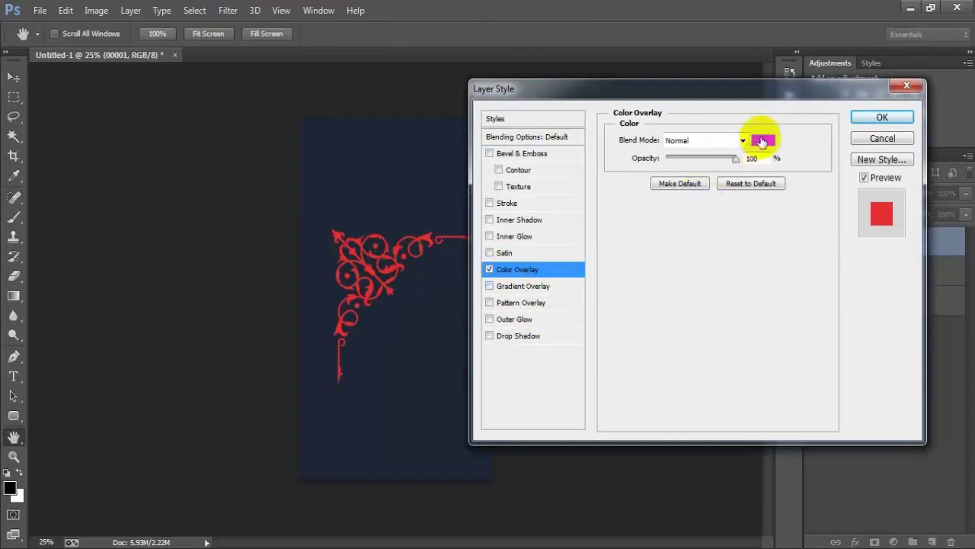
click(763, 141)
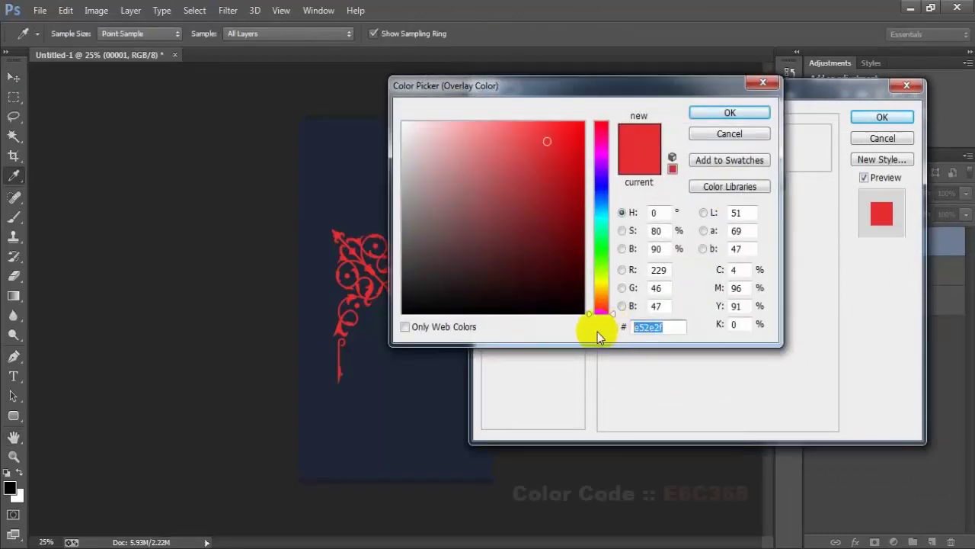
text(E)
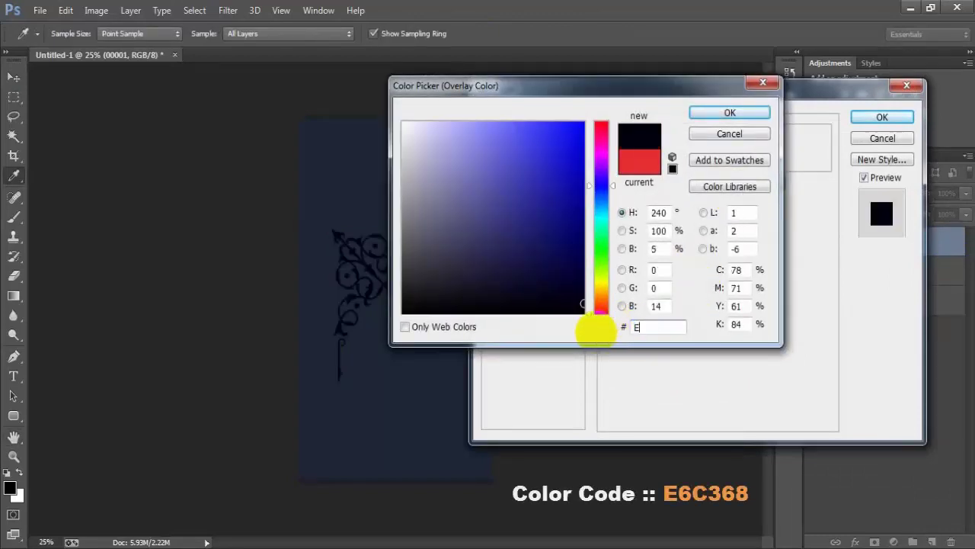
text(6)
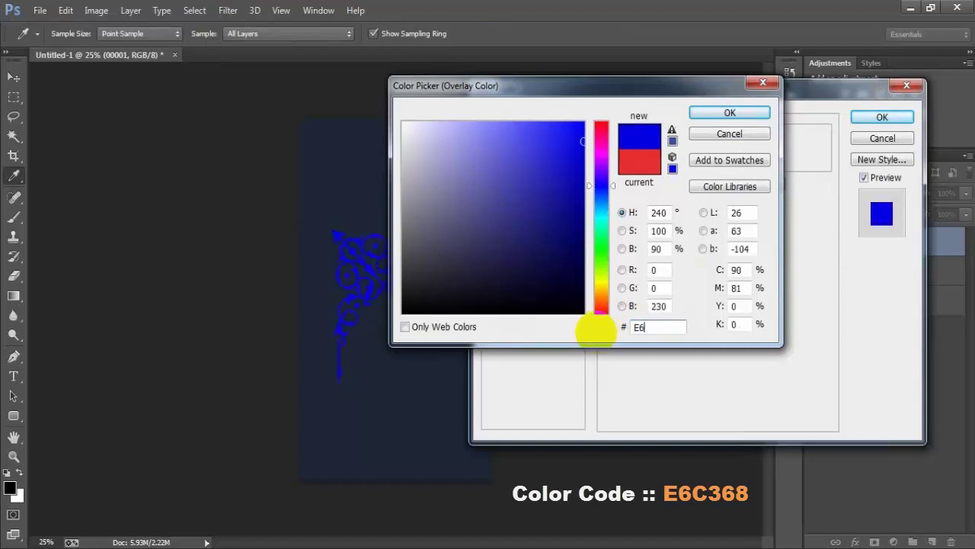
text(C3)
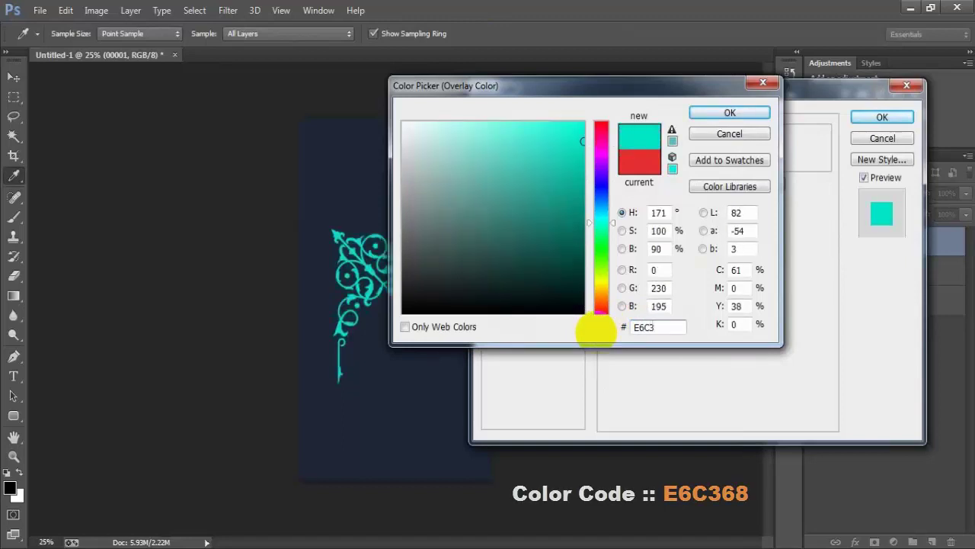
text(68)
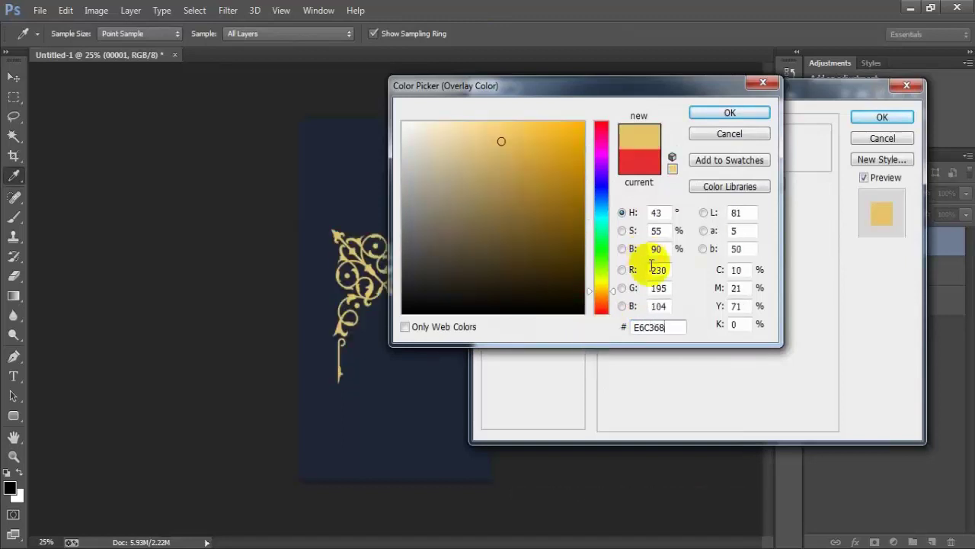
click(724, 112)
click(867, 120)
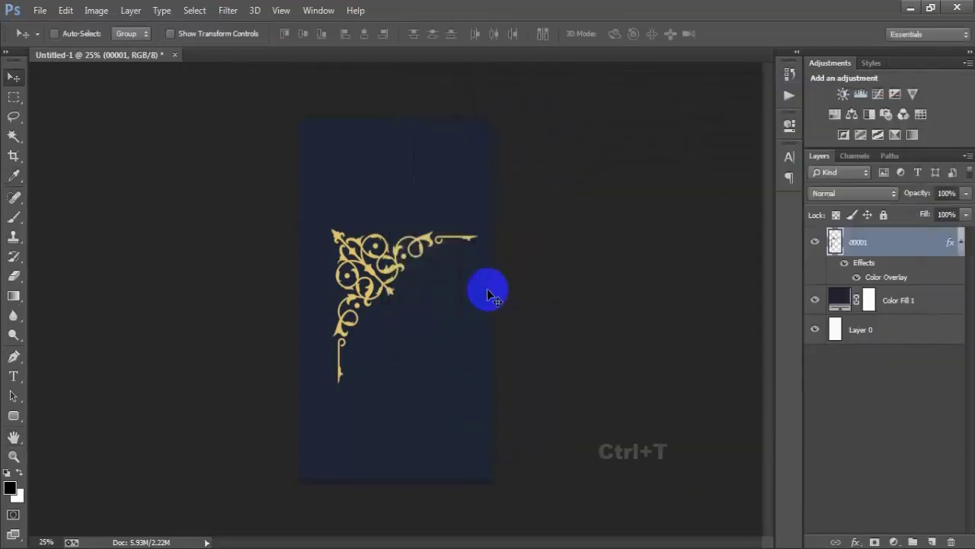
Scale the ornament down to about 30% and move it into the top-left corner
key(ctrl+t)
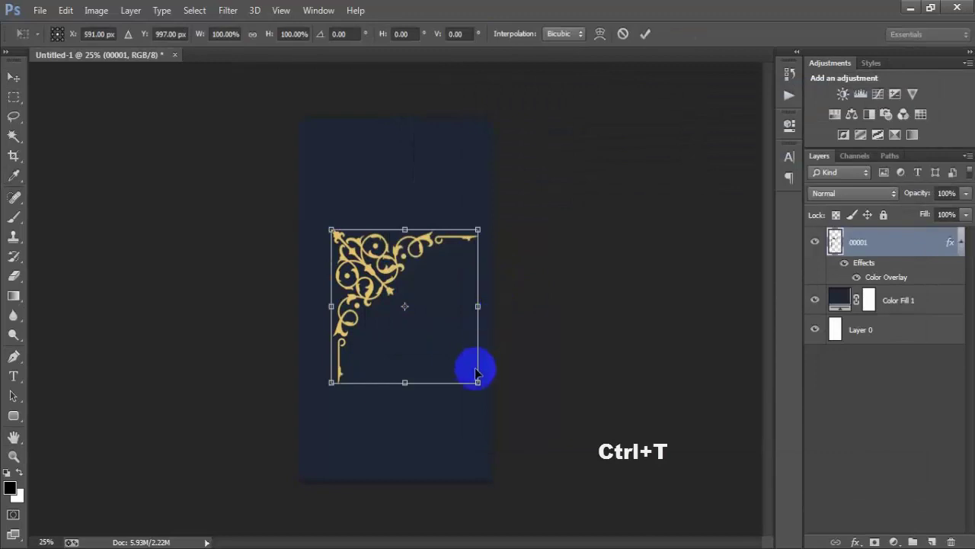
drag(476, 384, 431, 321)
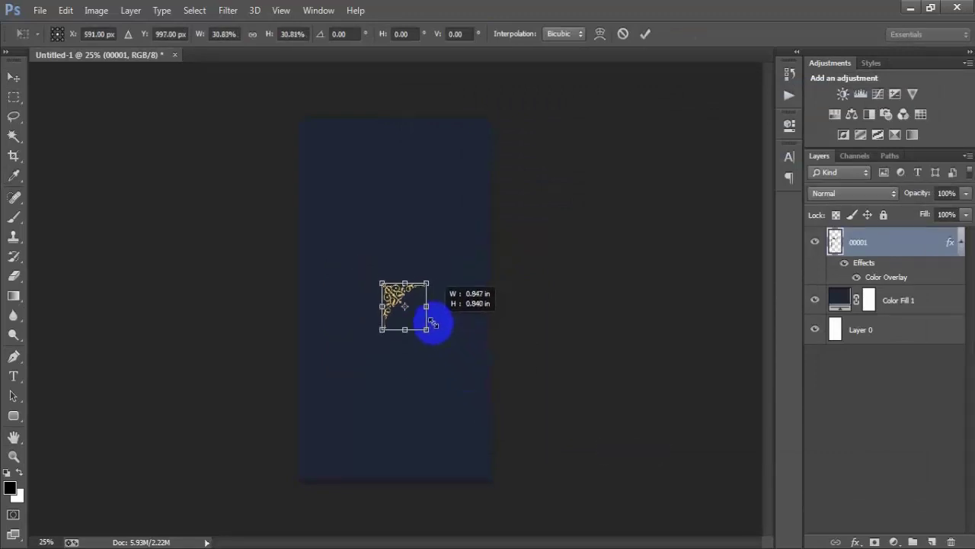
click(645, 33)
drag(400, 297, 324, 139)
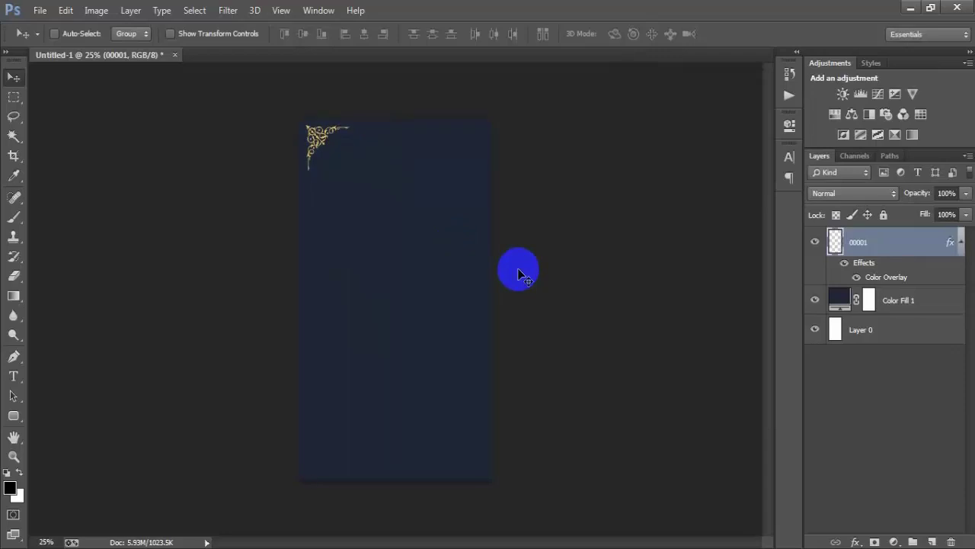
Duplicate the ornament, slide the copy right and mirror it horizontally
key(ctrl+j)
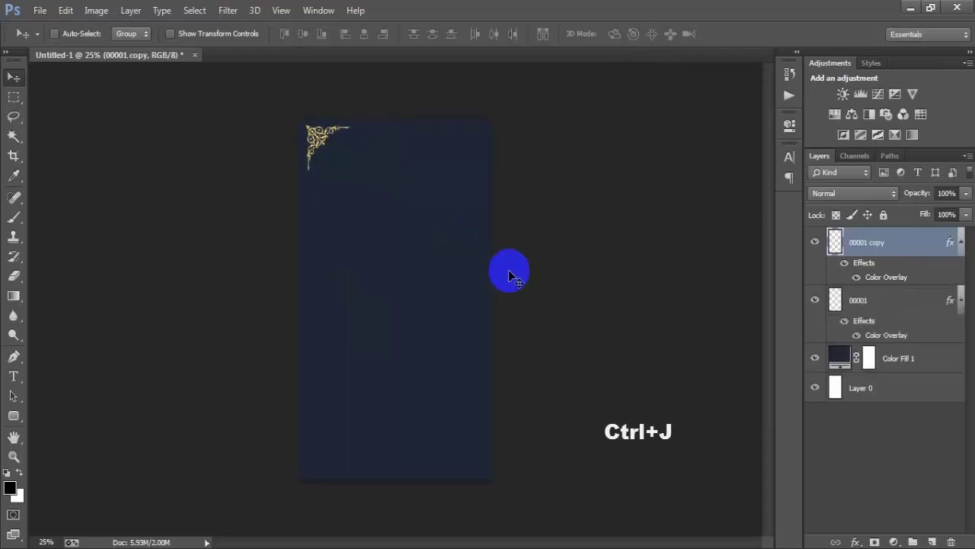
drag(324, 140, 454, 143)
key(ctrl+t)
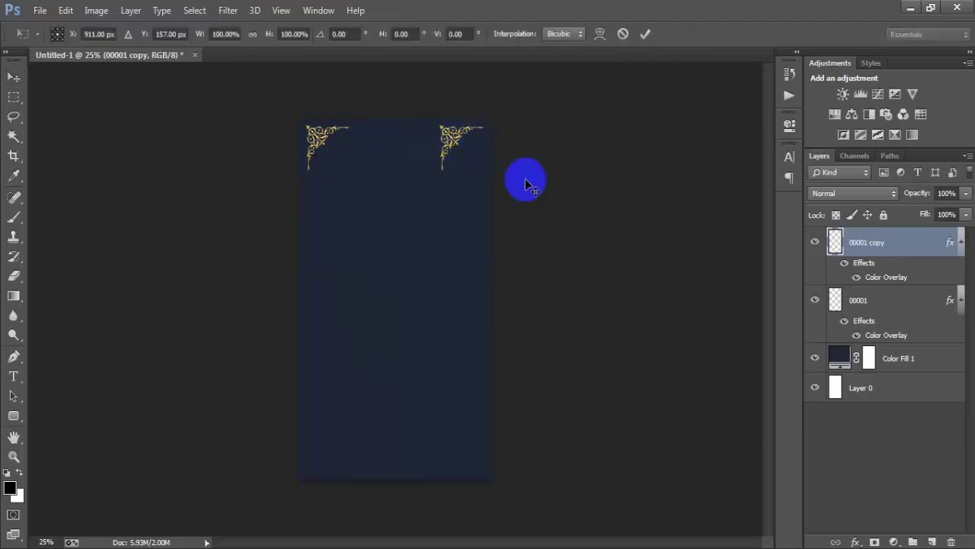
right_click(467, 144)
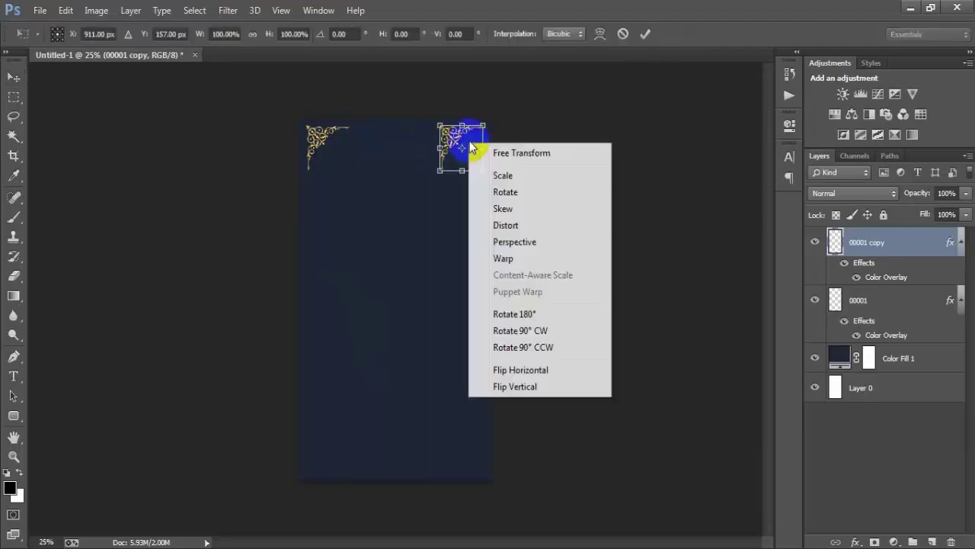
click(537, 387)
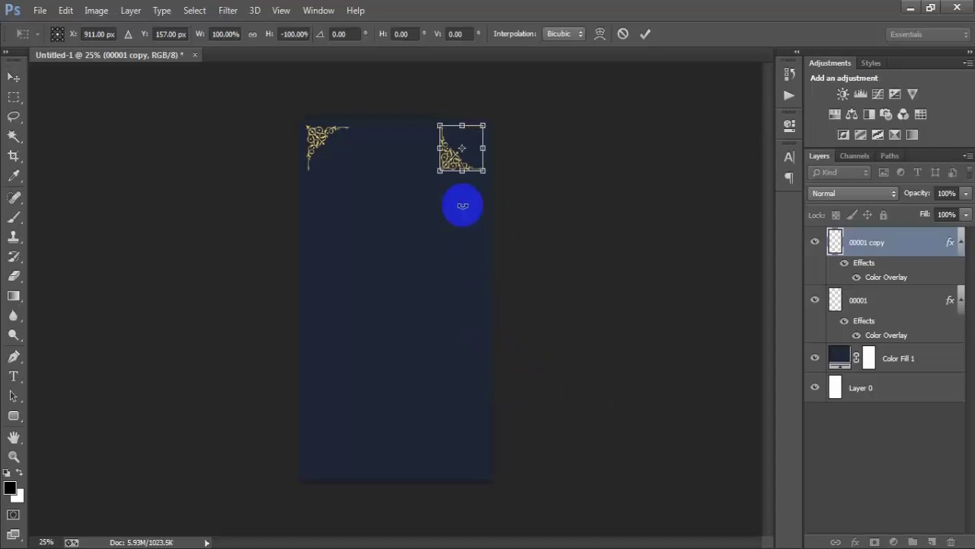
right_click(453, 160)
click(532, 391)
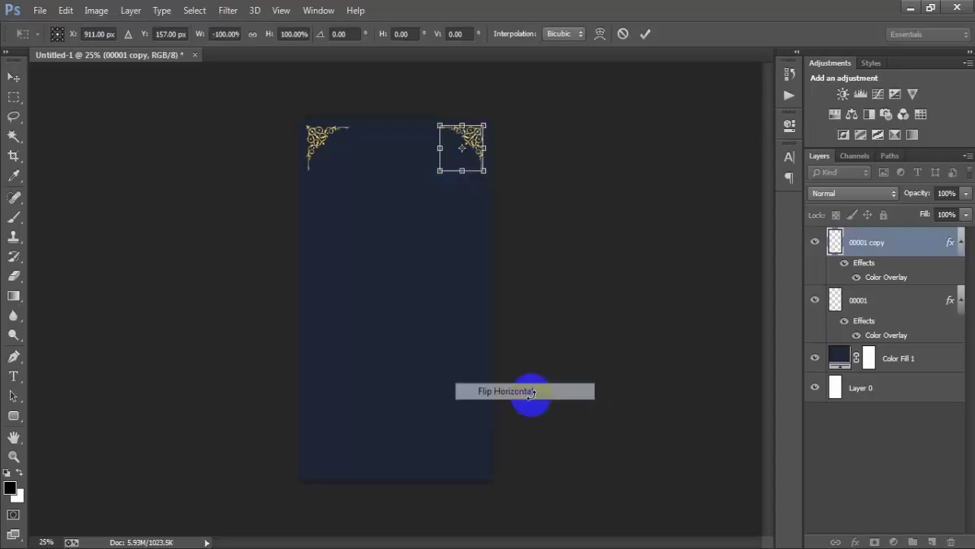
click(644, 35)
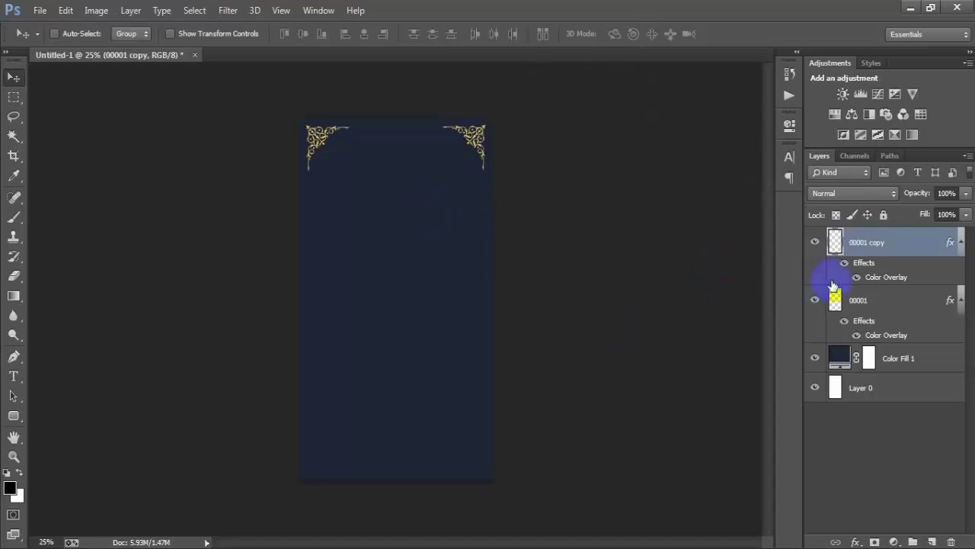
Duplicate both top ornaments, move them to the bottom edge and flip them horizontally and vertically
click(960, 299)
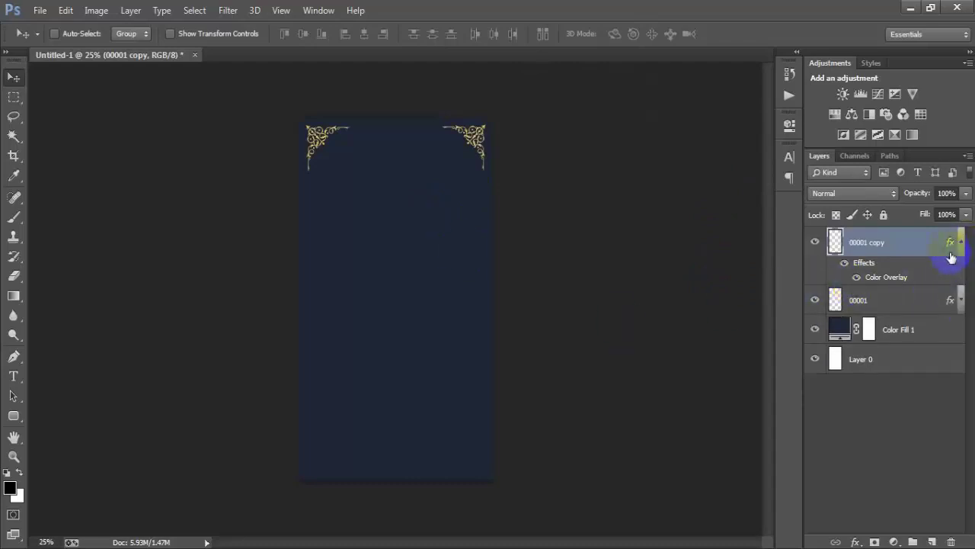
click(961, 243)
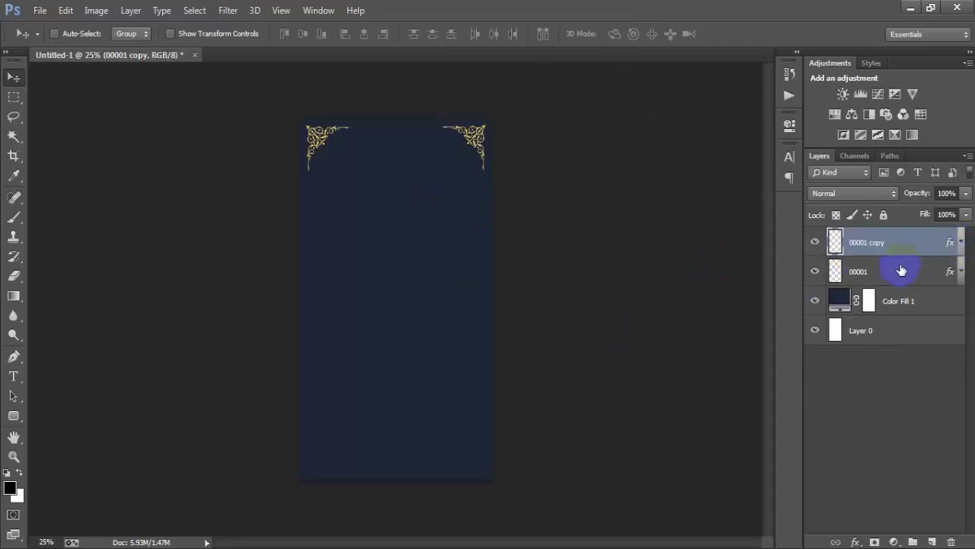
shift+click(897, 273)
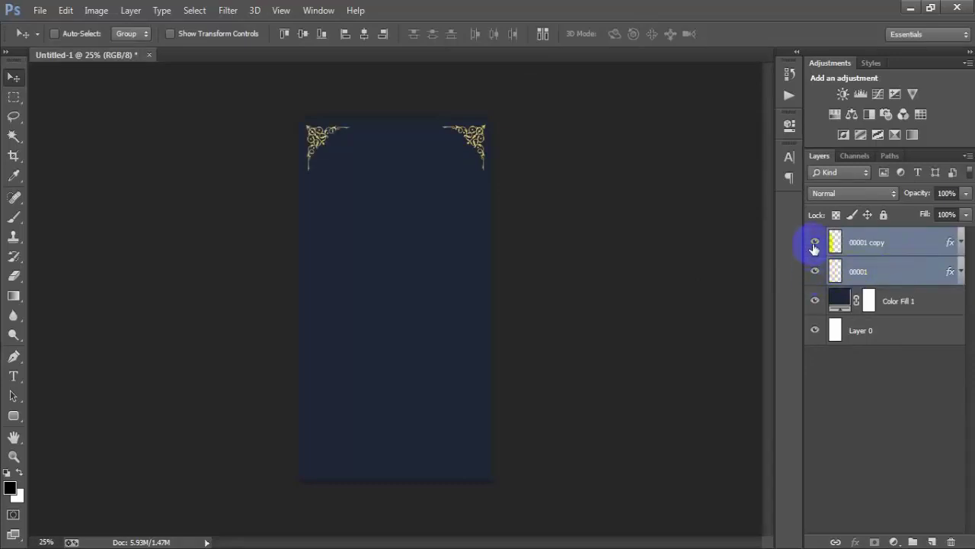
key(ctrl+j)
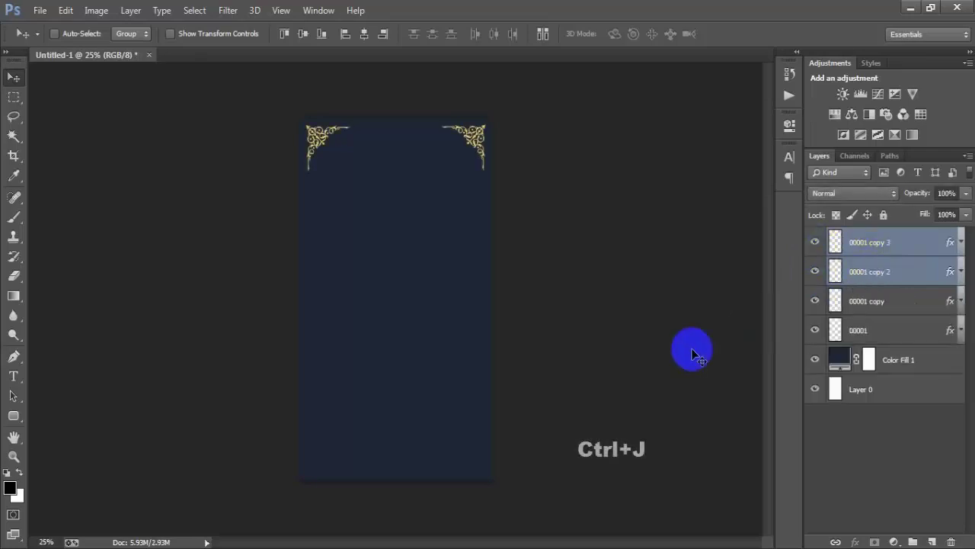
drag(400, 172, 386, 476)
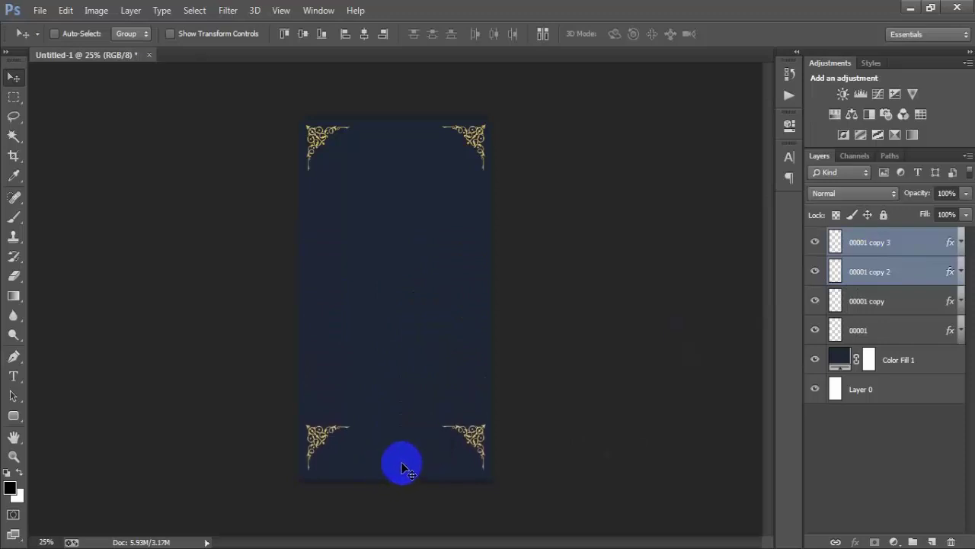
key(ctrl+t)
right_click(418, 453)
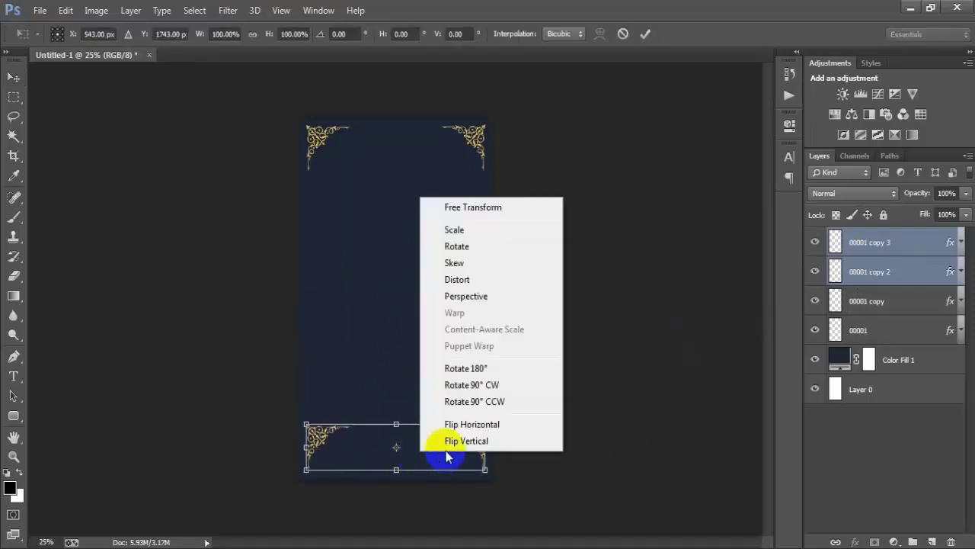
click(486, 425)
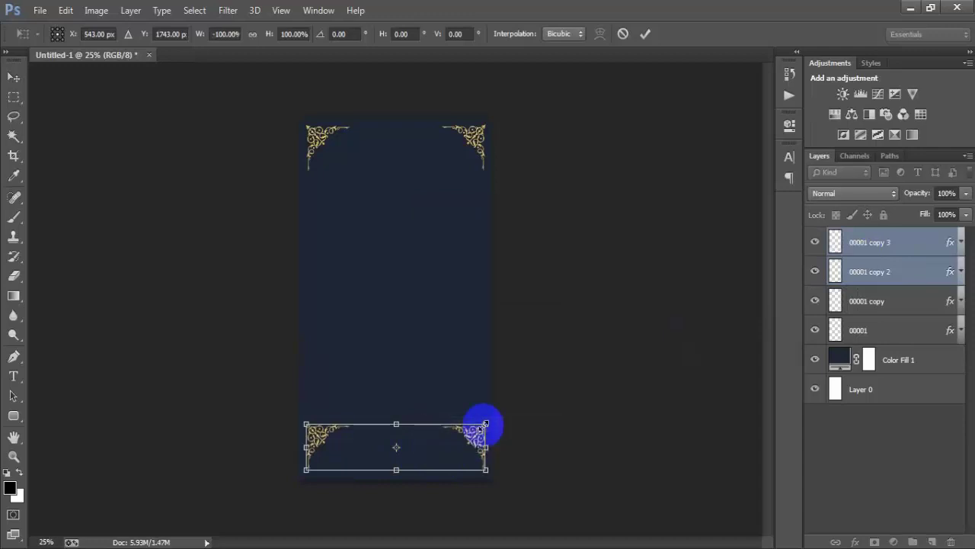
right_click(452, 457)
click(499, 444)
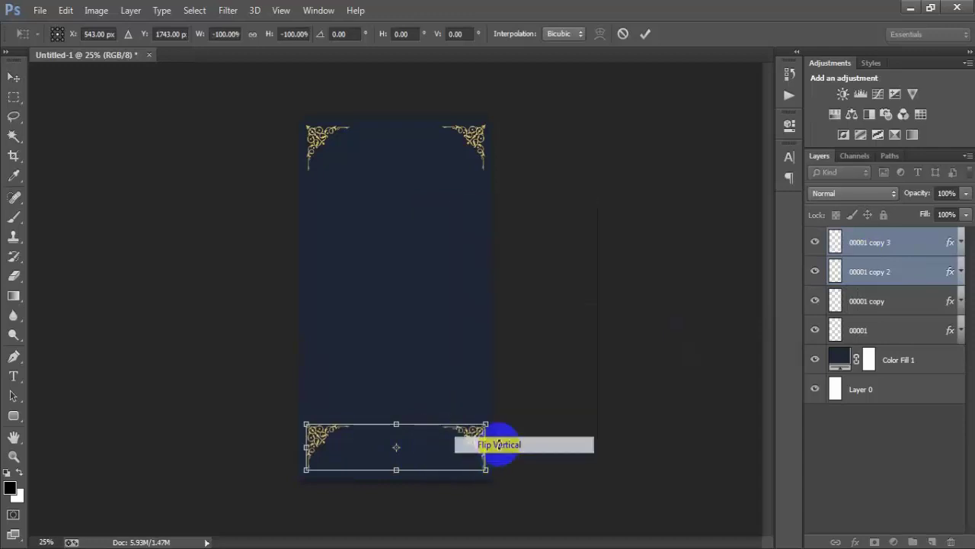
click(644, 36)
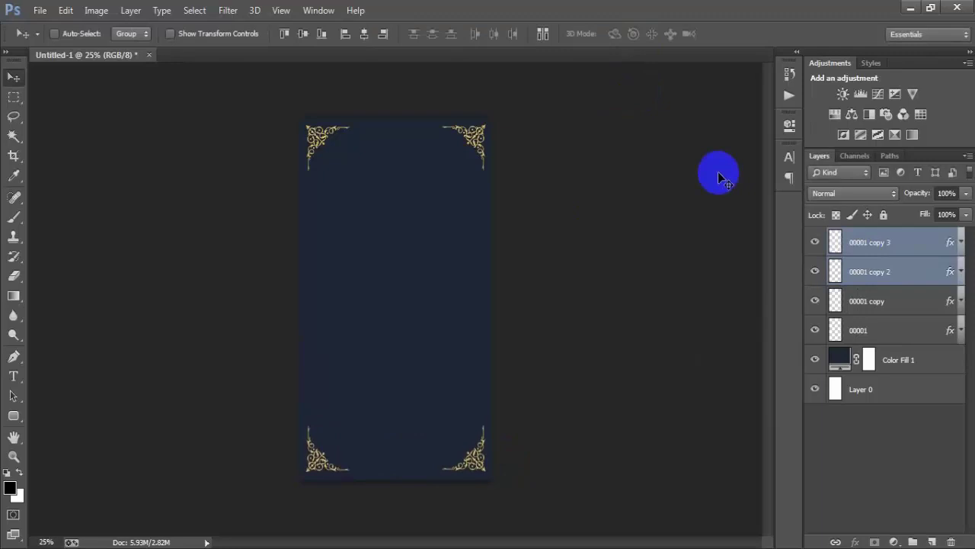
Group all layers from Layer 0 to 00001 copy 3 into Group 1
shift+click(900, 391)
shift+click(895, 245)
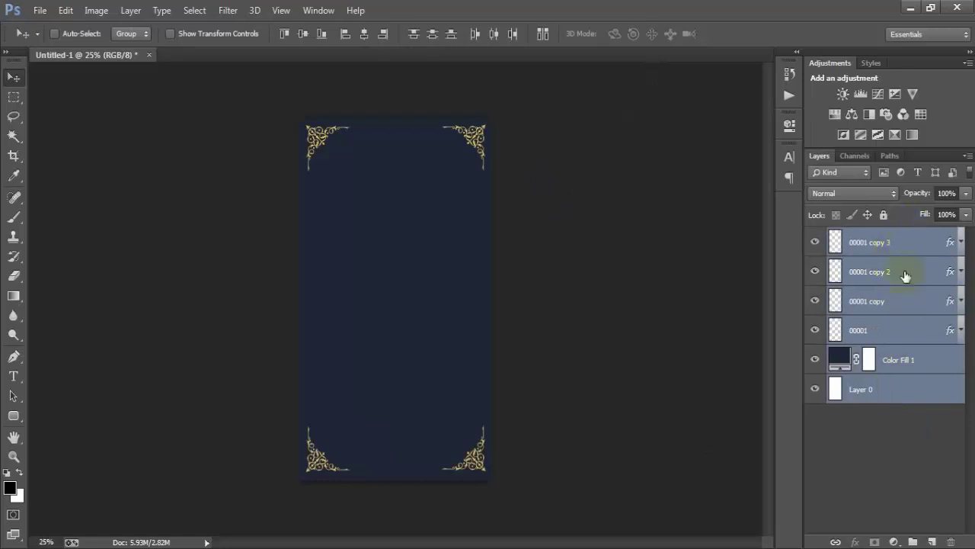
key(ctrl+g)
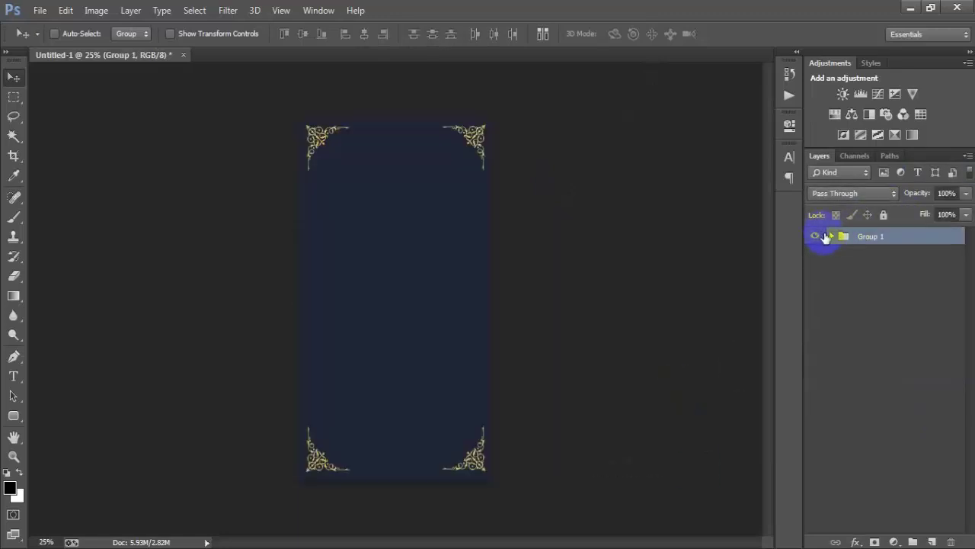
Place the 00002 bokeh image and enlarge it to cover the card
click(40, 10)
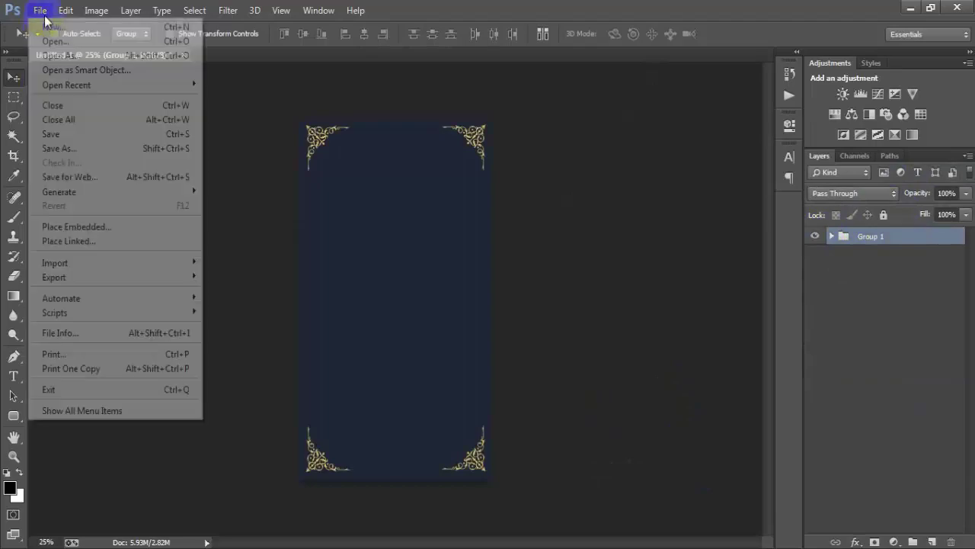
click(109, 238)
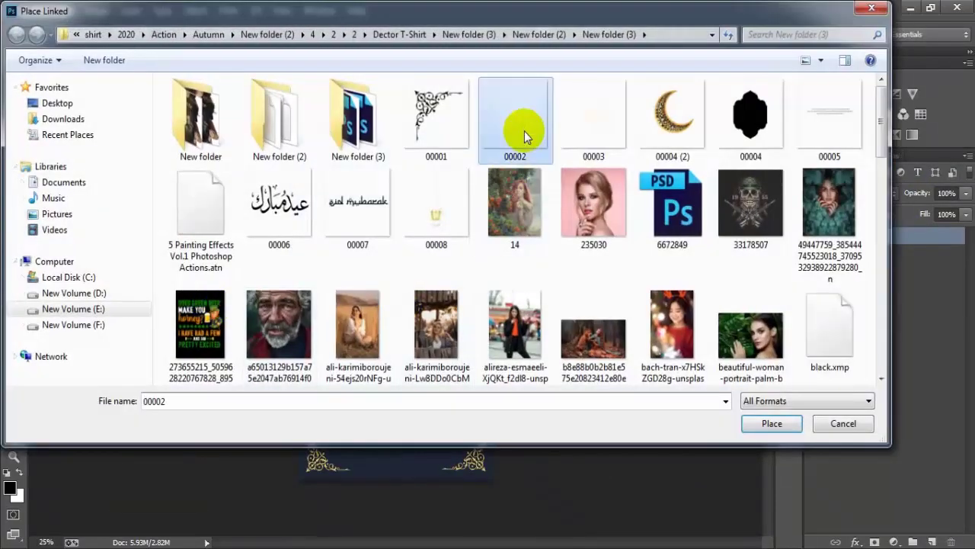
double_click(523, 131)
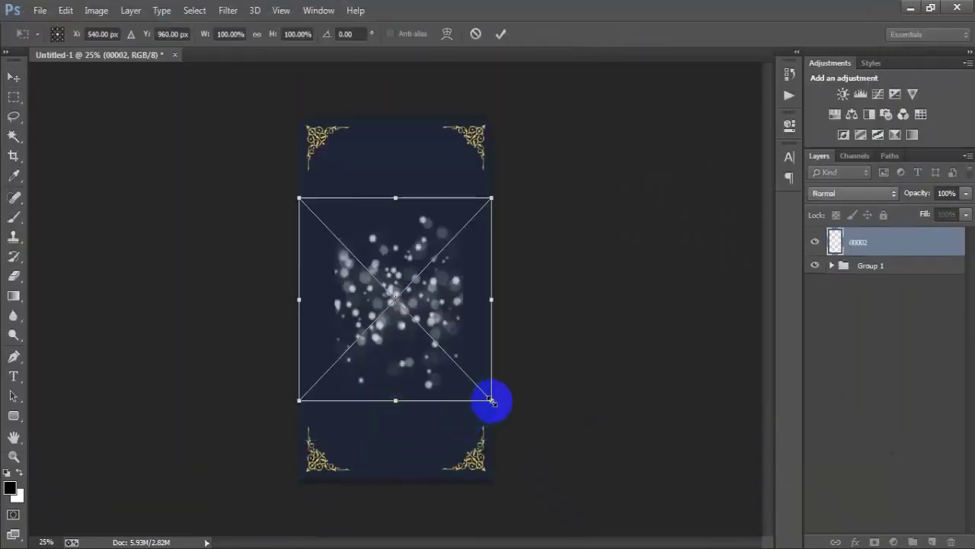
drag(491, 400, 544, 459)
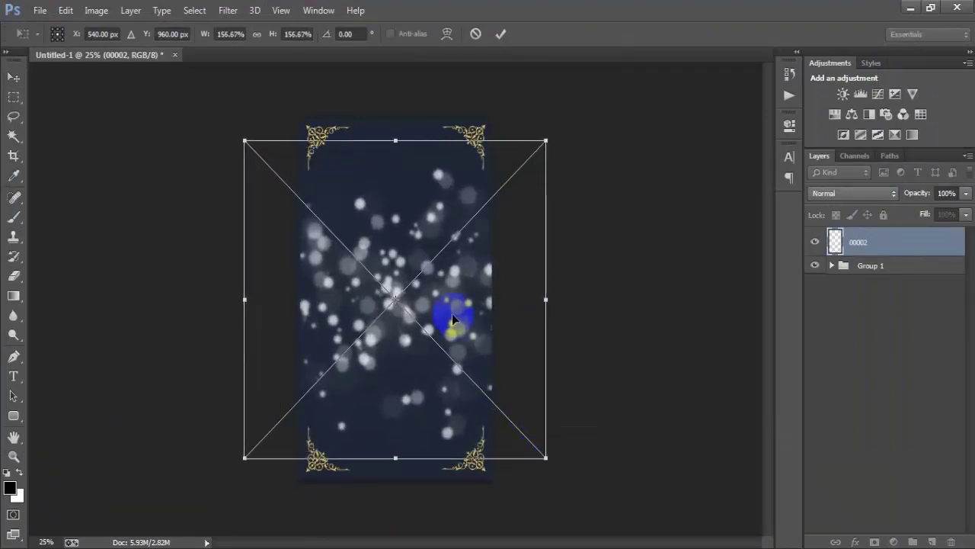
drag(452, 313, 450, 304)
drag(546, 451, 553, 453)
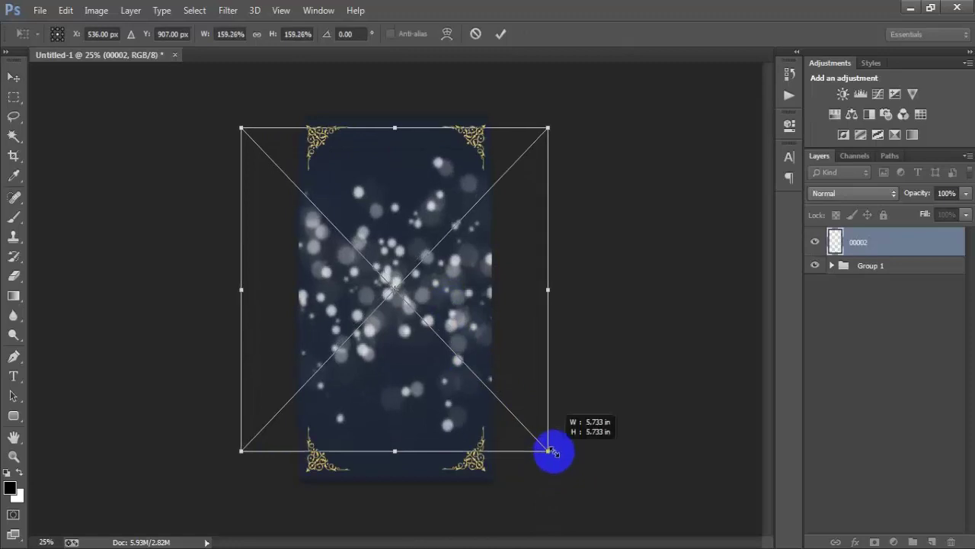
click(501, 34)
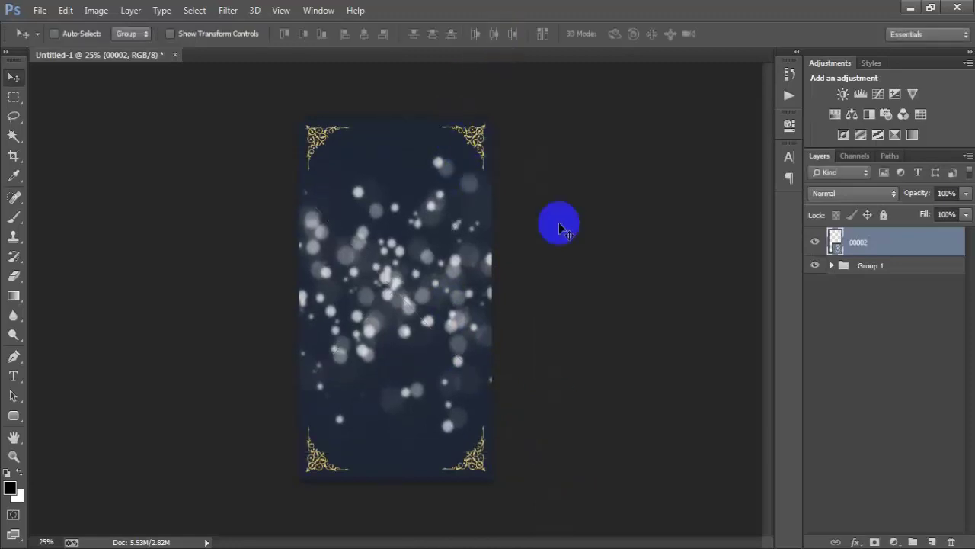
Rasterize layer 00002 and set its blend mode to Overlay
right_click(890, 240)
click(628, 284)
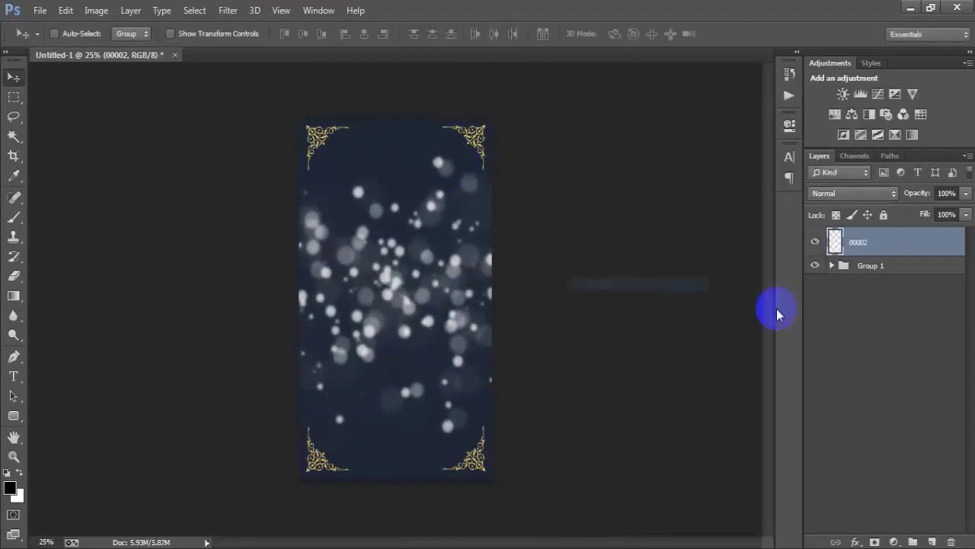
click(815, 242)
click(815, 243)
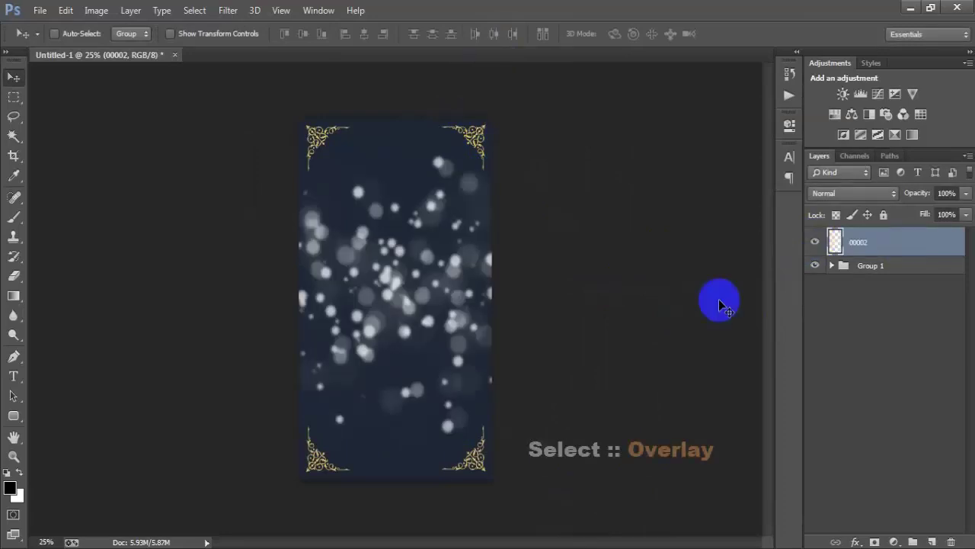
click(853, 193)
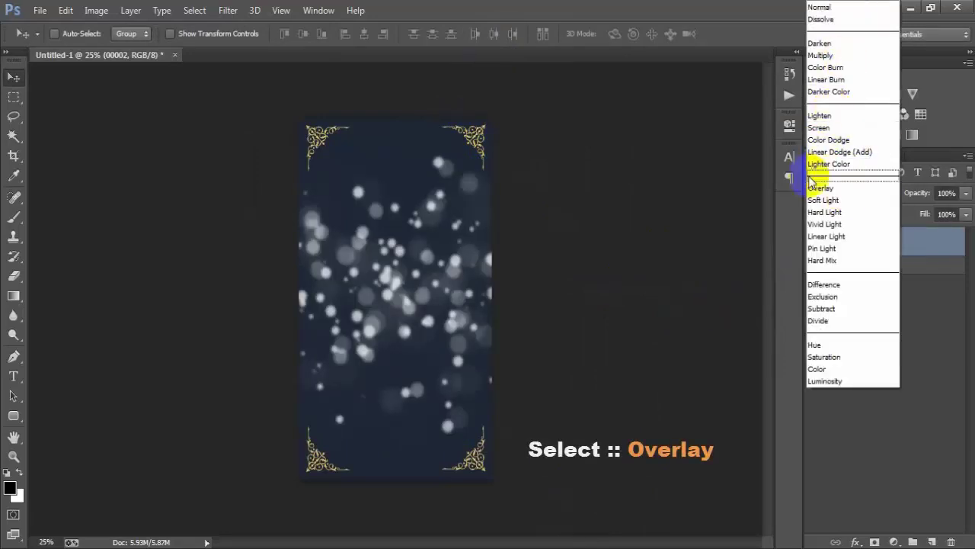
click(830, 187)
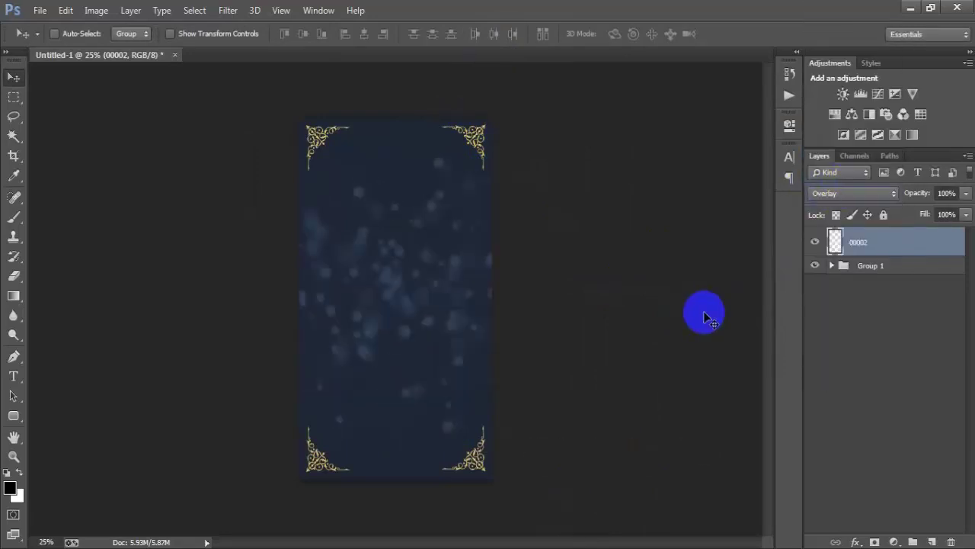
click(40, 9)
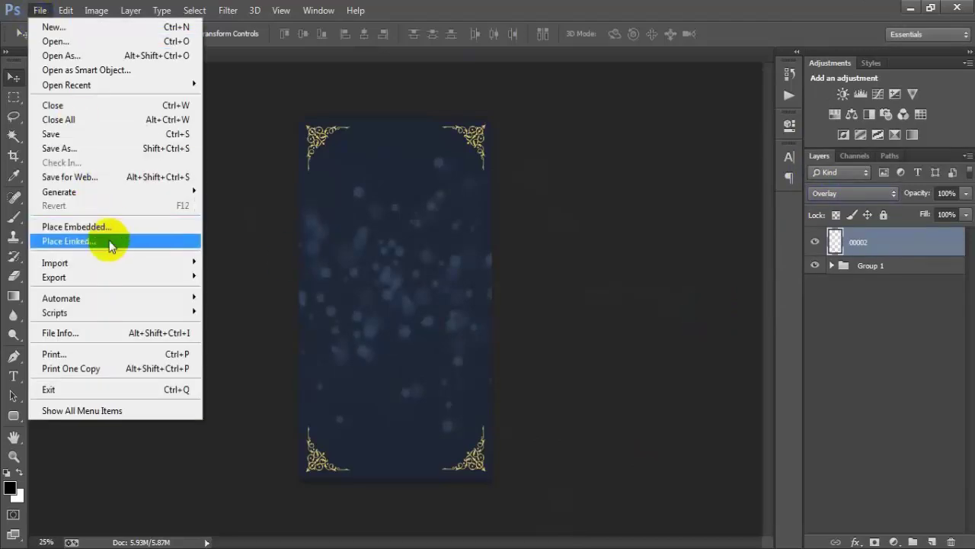
Place the 00004 arch image at about 160% and nudge it upward
click(160, 178)
double_click(751, 115)
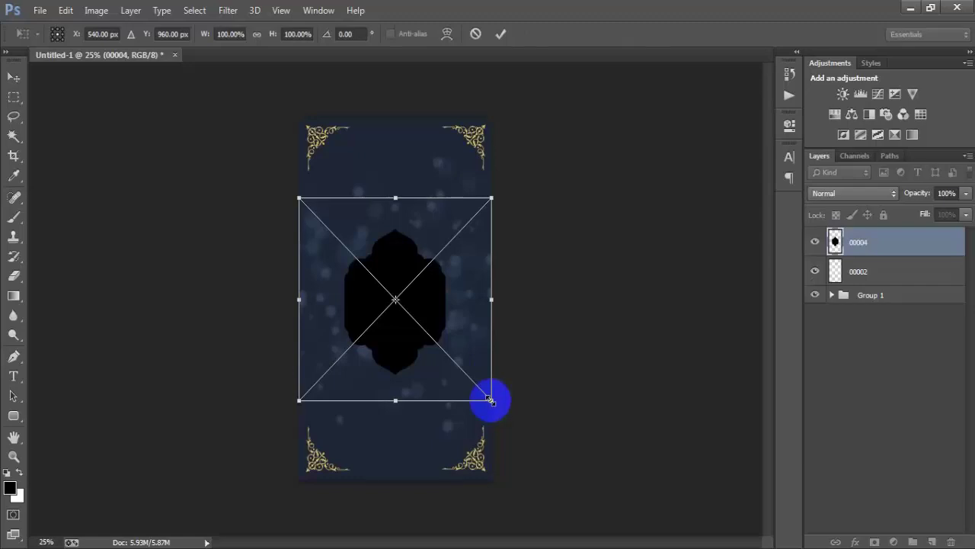
drag(490, 399, 550, 463)
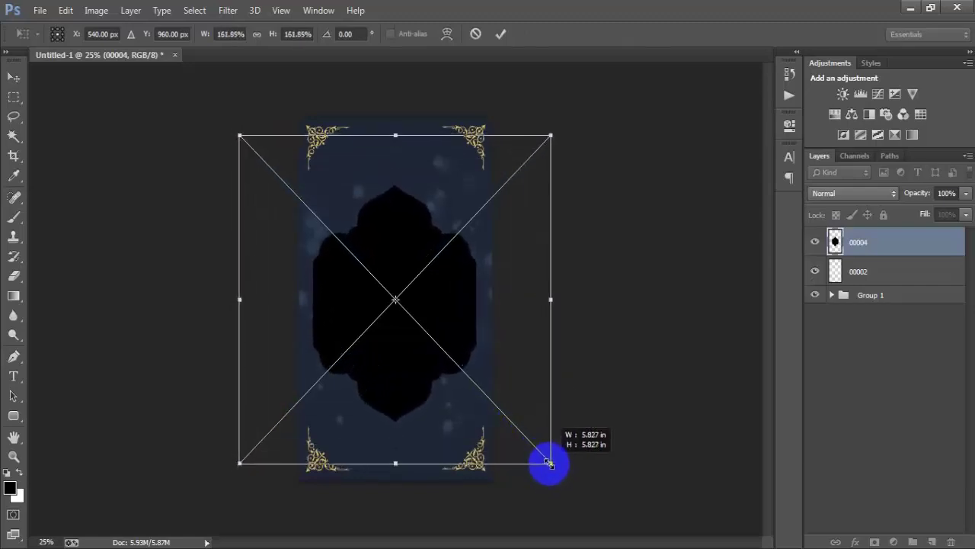
click(501, 34)
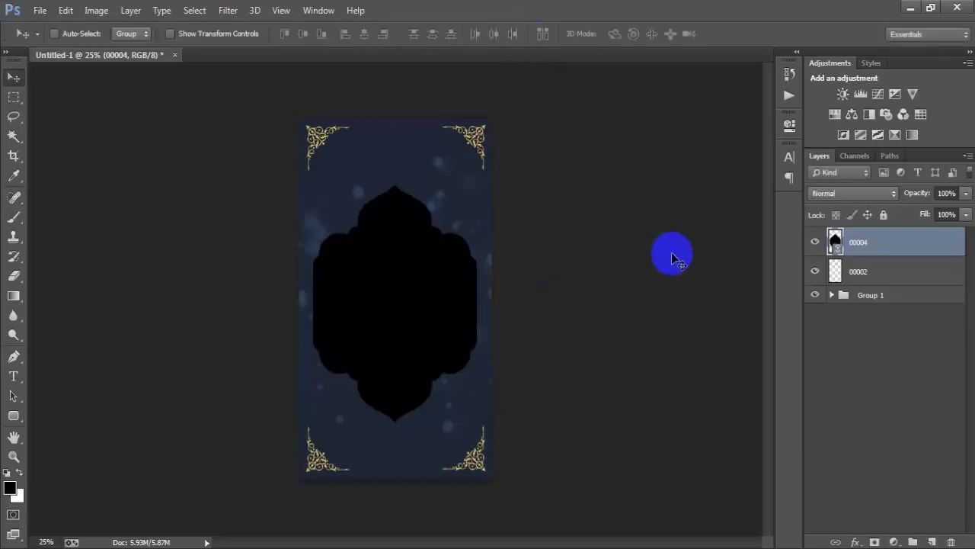
key(shift+Up)
key(shift+Up)
key(shift+Up)
key(shift+Up)
key(shift+Up)
key(shift+Up)
key(shift+Up)
key(shift+Up)
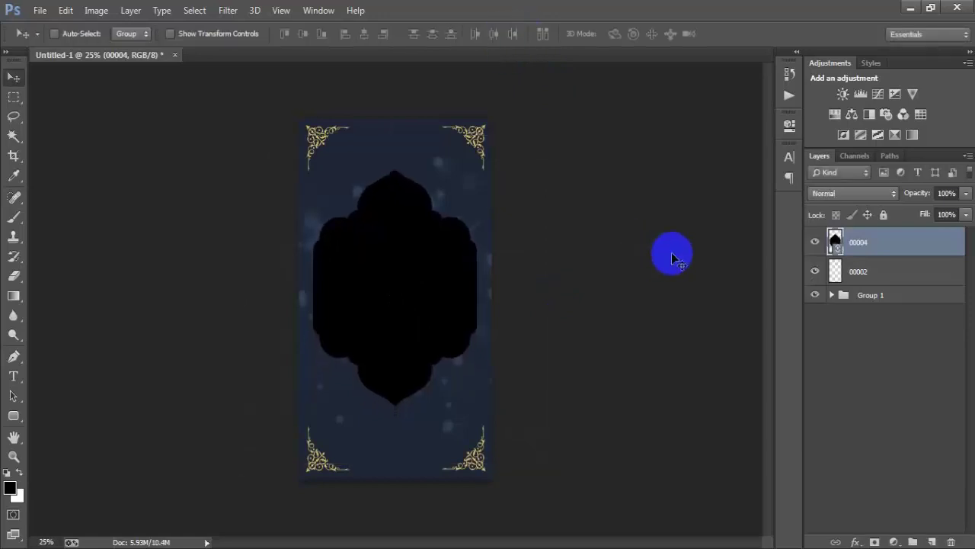
key(shift+Up)
key(shift+Up)
key(shift+Up)
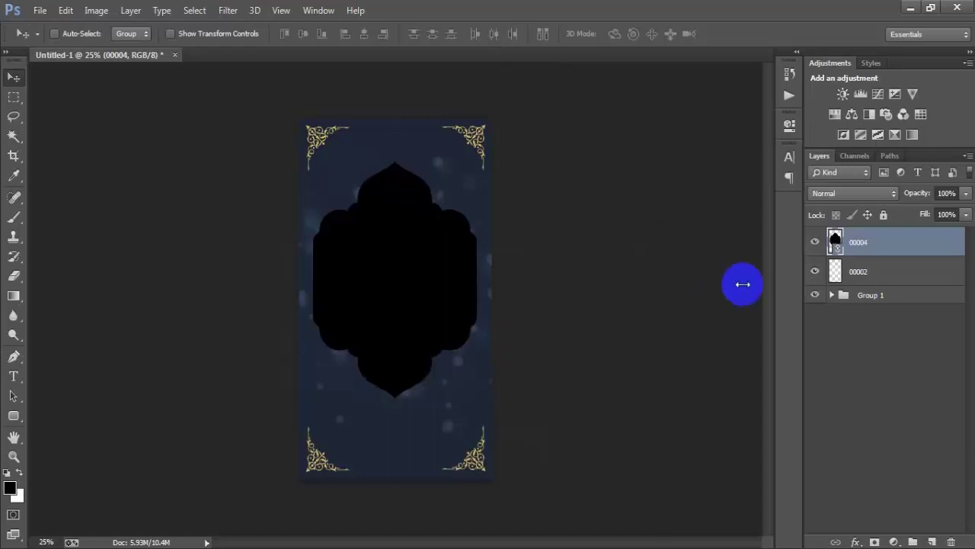
Select only arch layer 00004 in Group 1 and rasterize it
click(832, 295)
ctrl+click(873, 467)
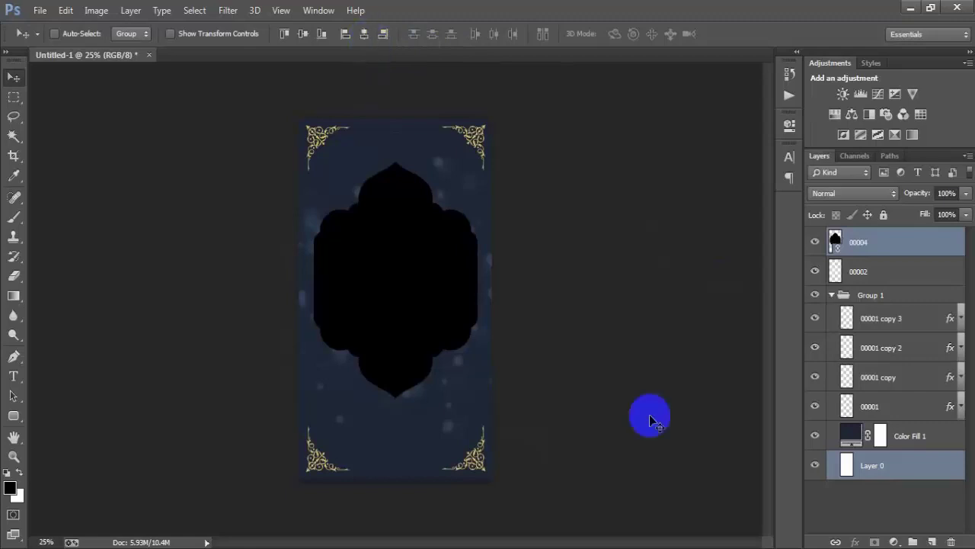
click(845, 296)
click(859, 244)
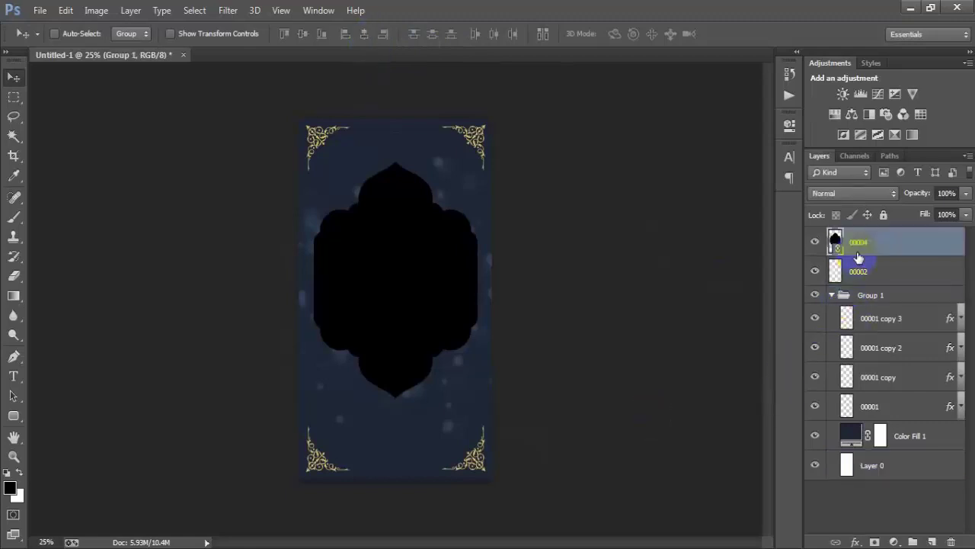
click(834, 298)
right_click(899, 243)
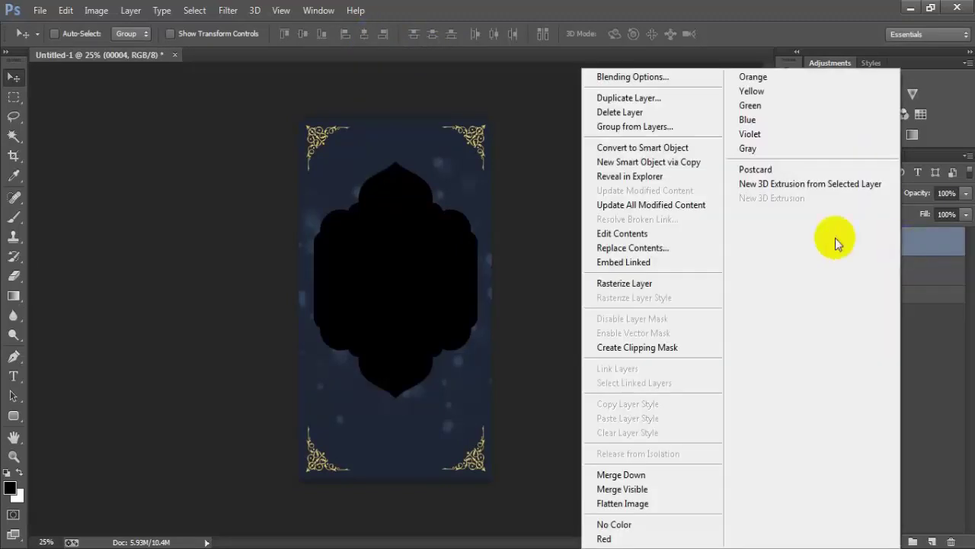
click(633, 285)
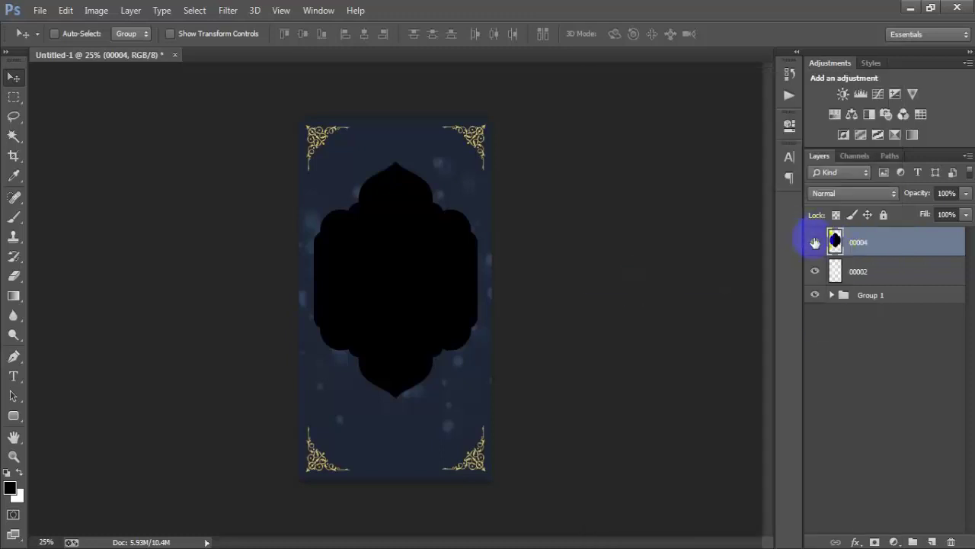
click(815, 242)
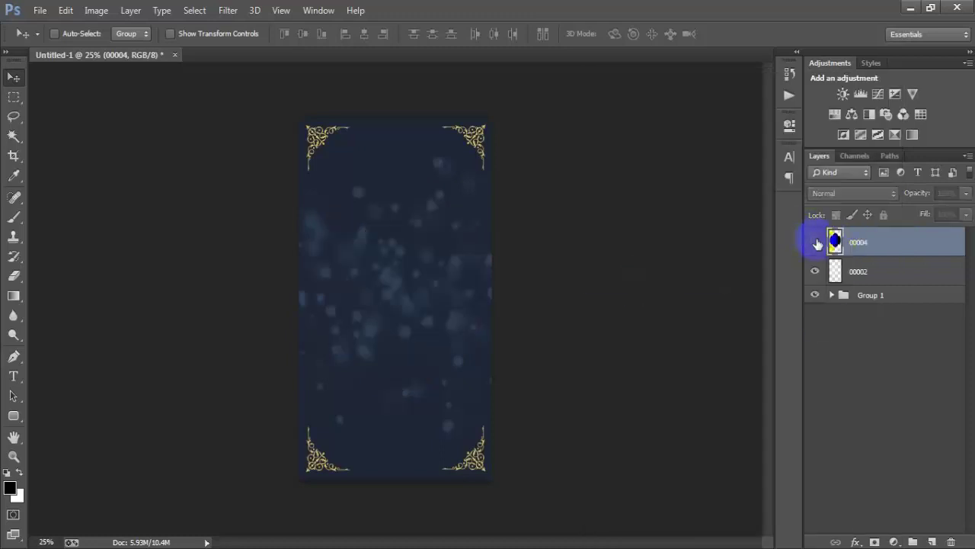
Apply a gold E6C368 Color Overlay style to arch layer 00004
double_click(930, 245)
click(517, 269)
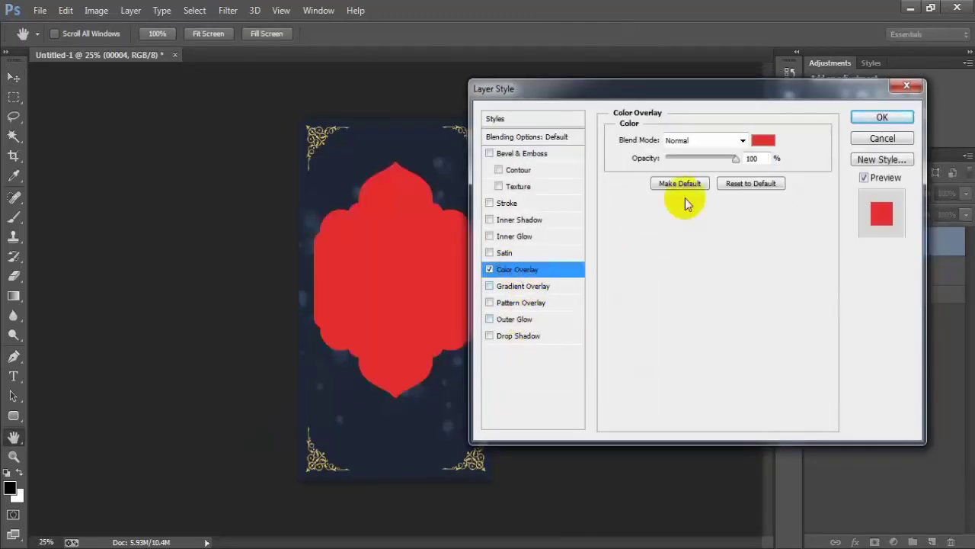
click(758, 140)
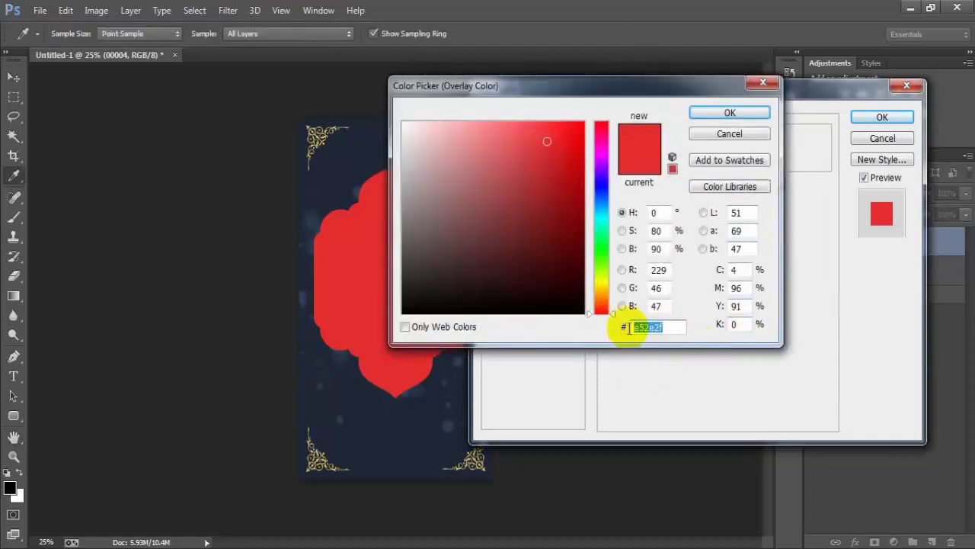
text(E)
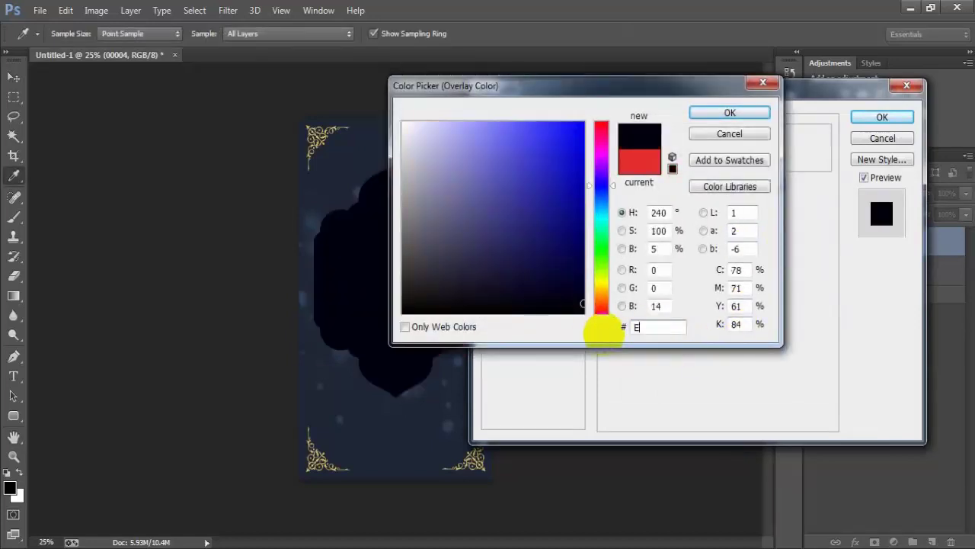
text(6C)
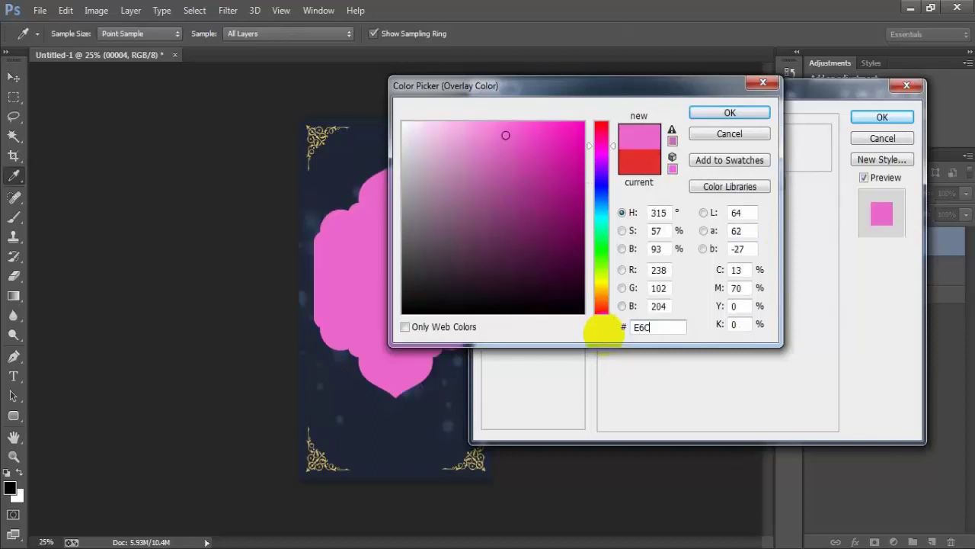
text(368)
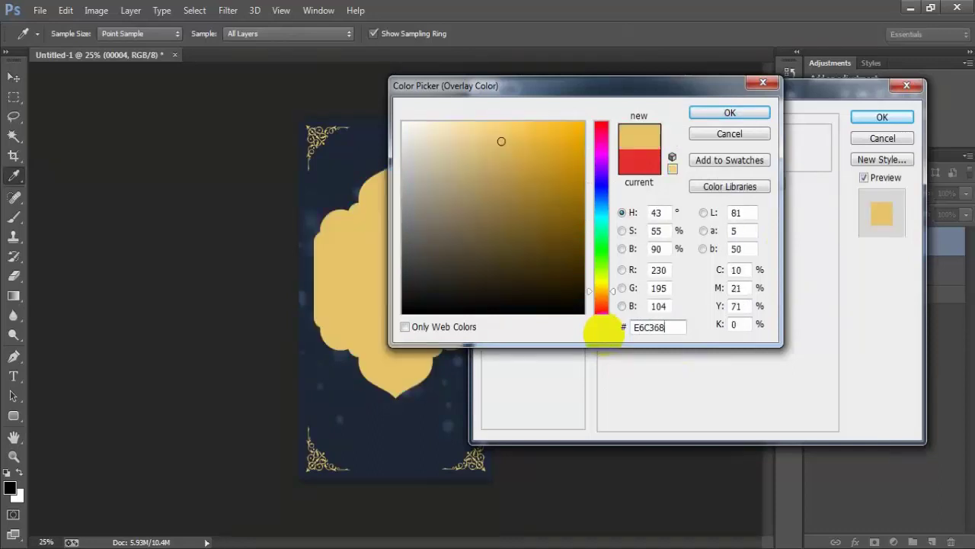
drag(677, 327, 634, 327)
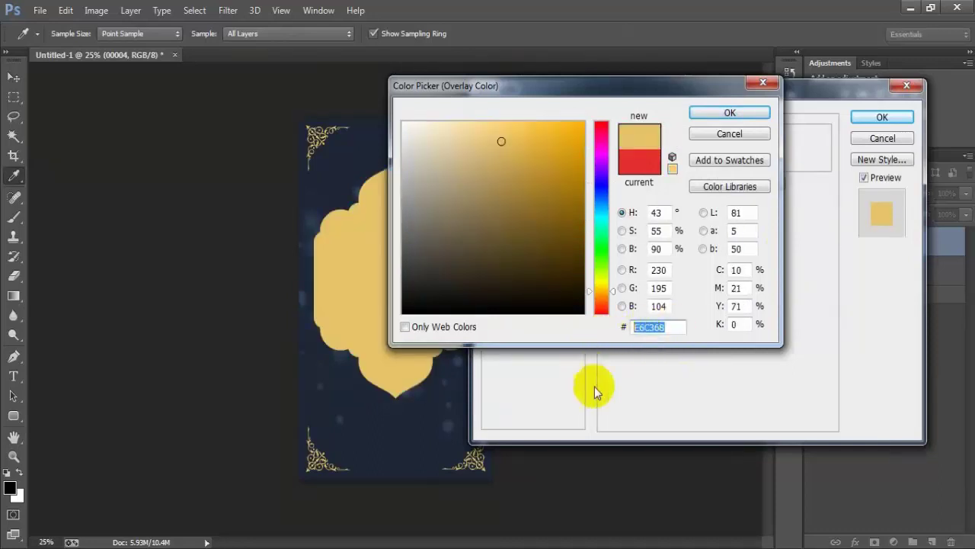
click(730, 112)
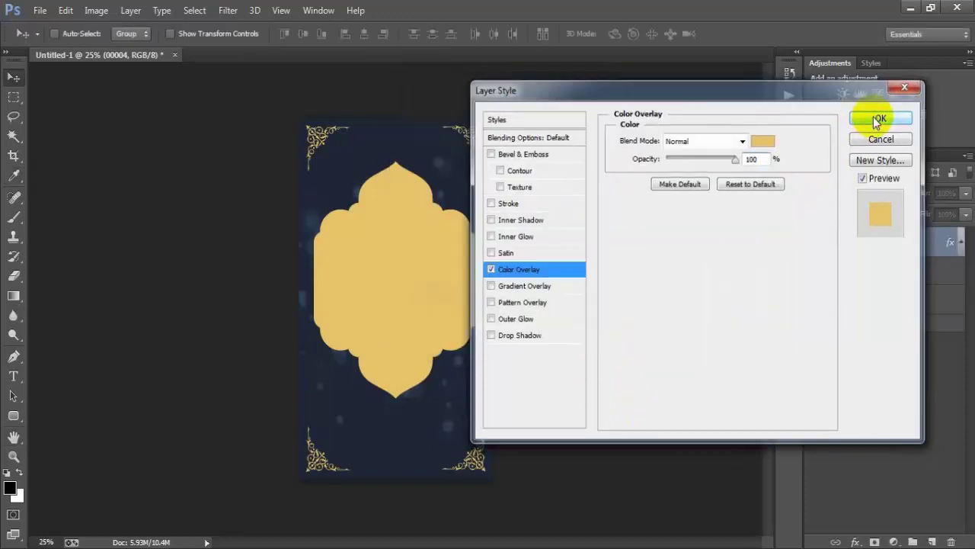
click(881, 118)
click(962, 241)
click(815, 243)
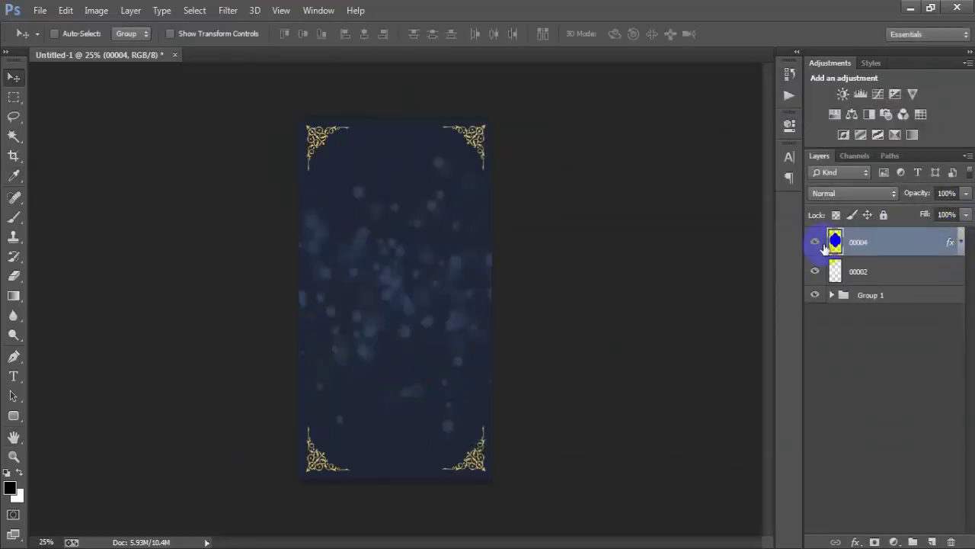
Duplicate arch layer 00004 and give the copy a navy 1D2735 Color Overlay
key(ctrl+j)
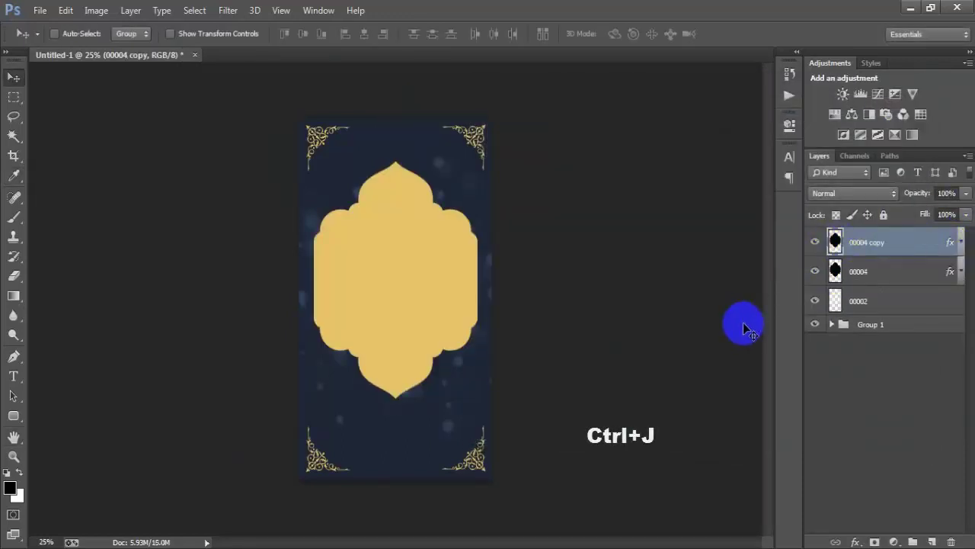
double_click(932, 245)
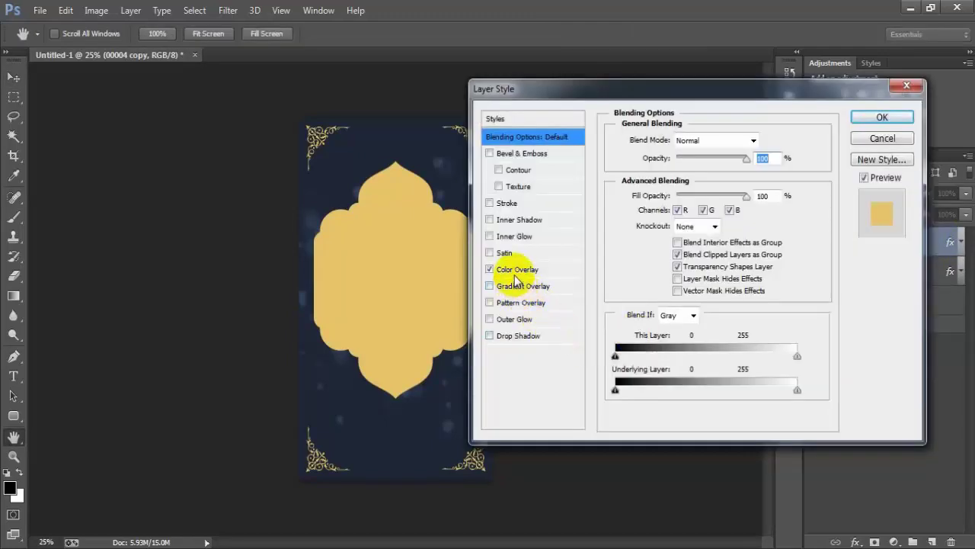
click(519, 271)
click(776, 139)
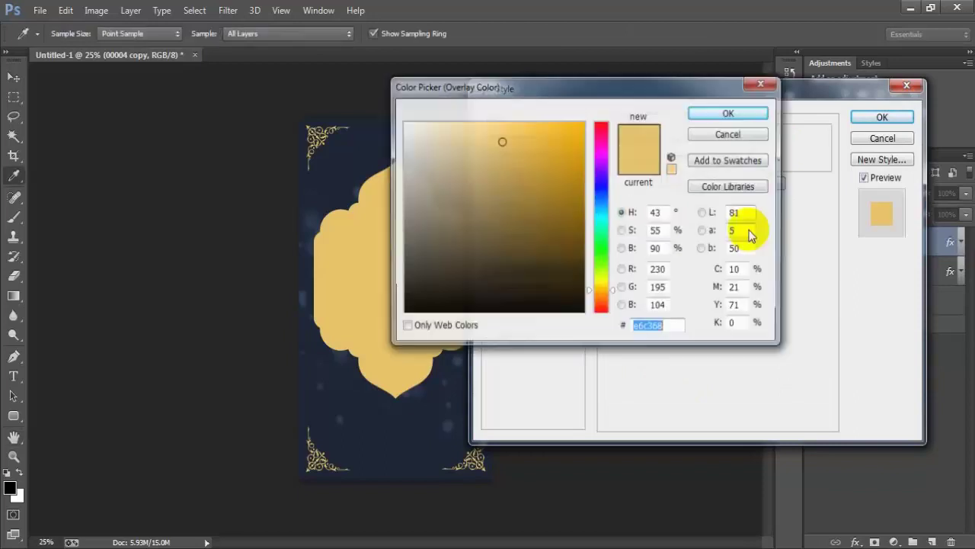
click(641, 467)
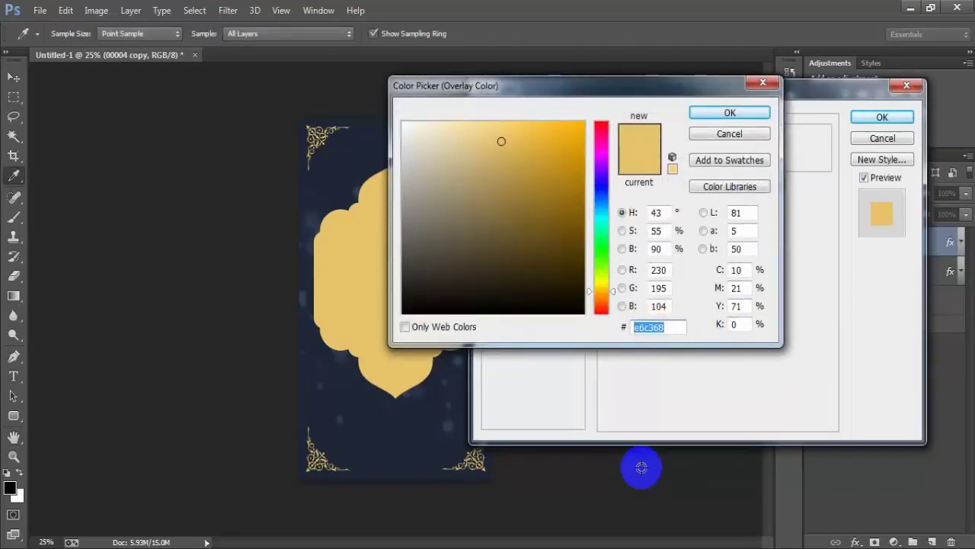
text(1D2)
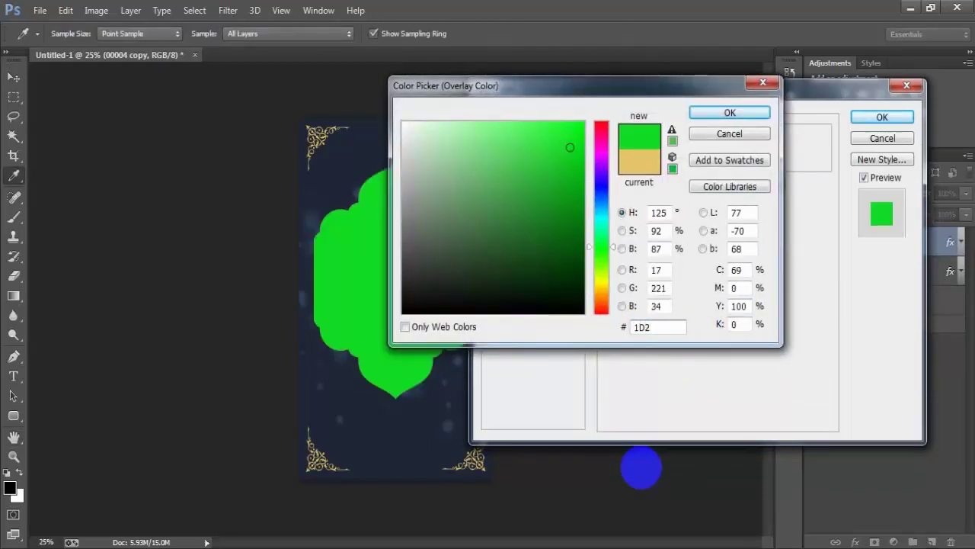
text(735)
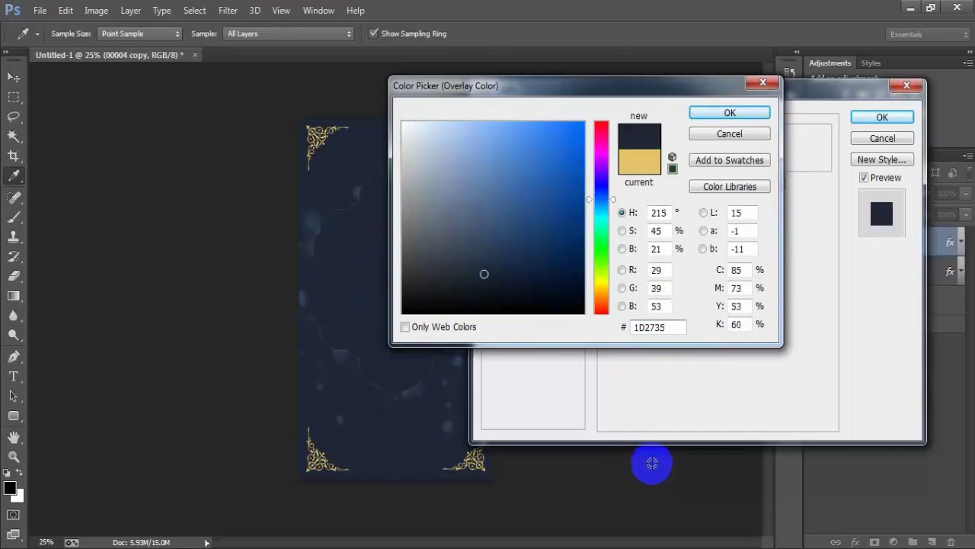
drag(682, 335, 616, 324)
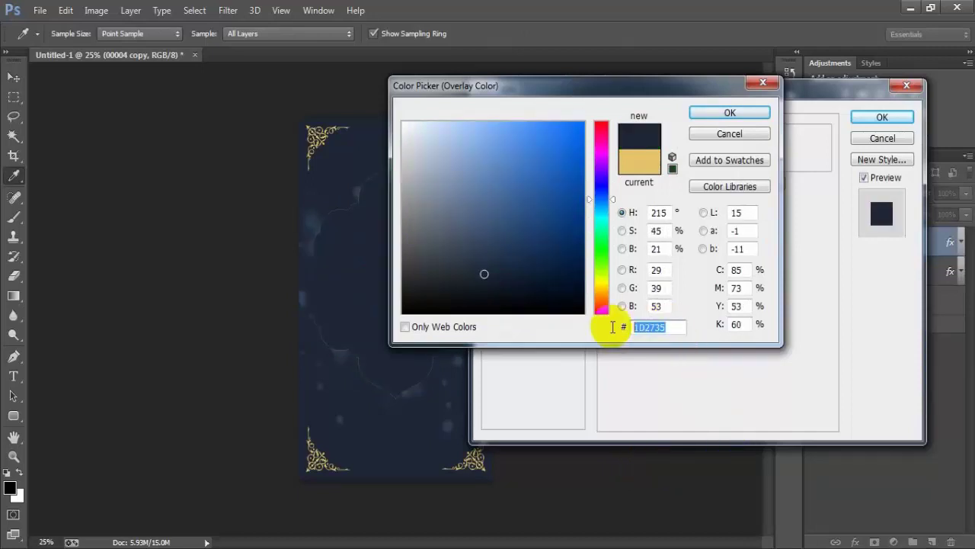
click(708, 112)
click(878, 118)
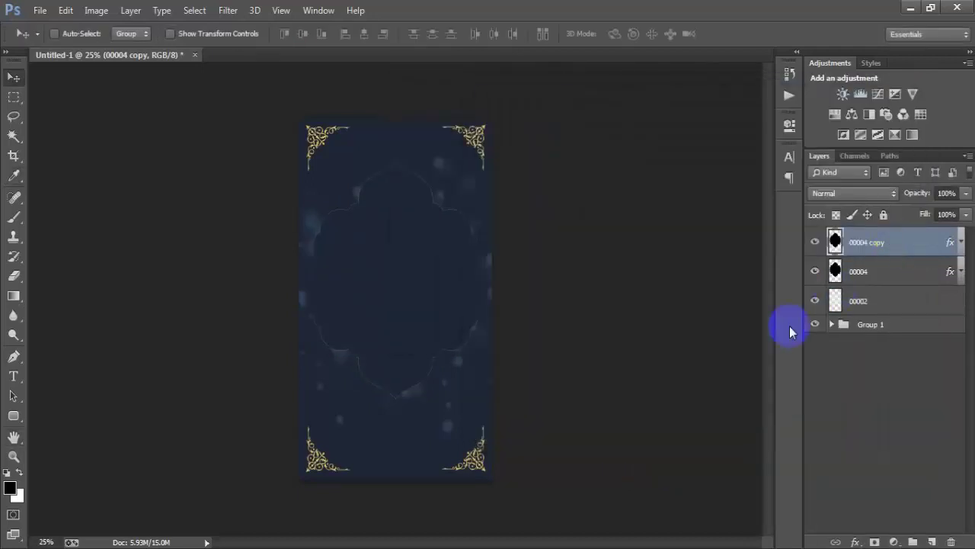
Scale the navy arch copy down to about 94%, leaving a gold arch border
key(ctrl+t)
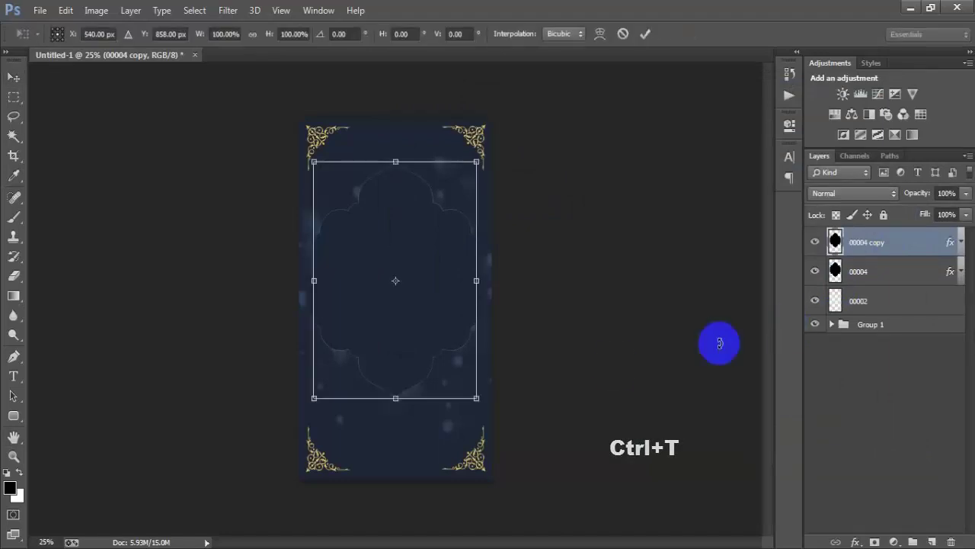
drag(474, 398, 469, 390)
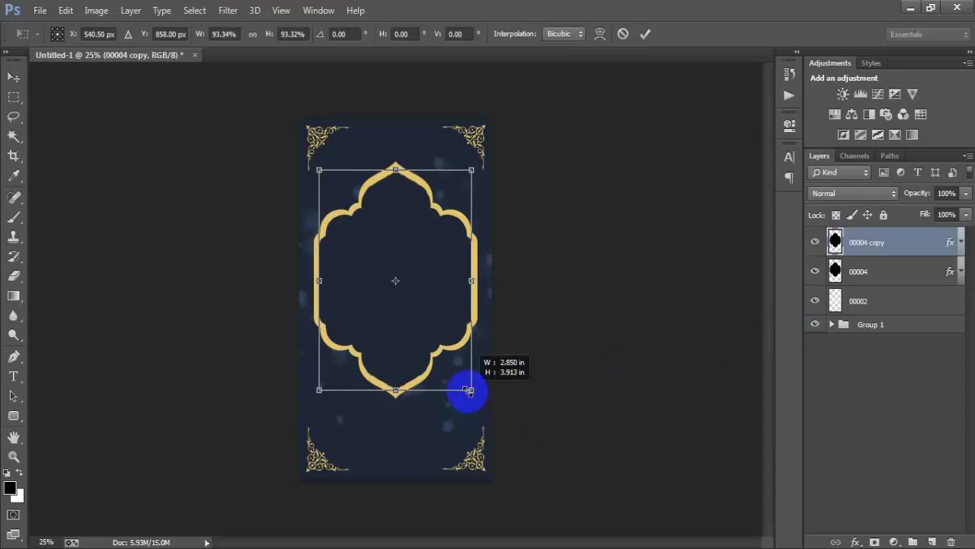
drag(469, 390, 471, 391)
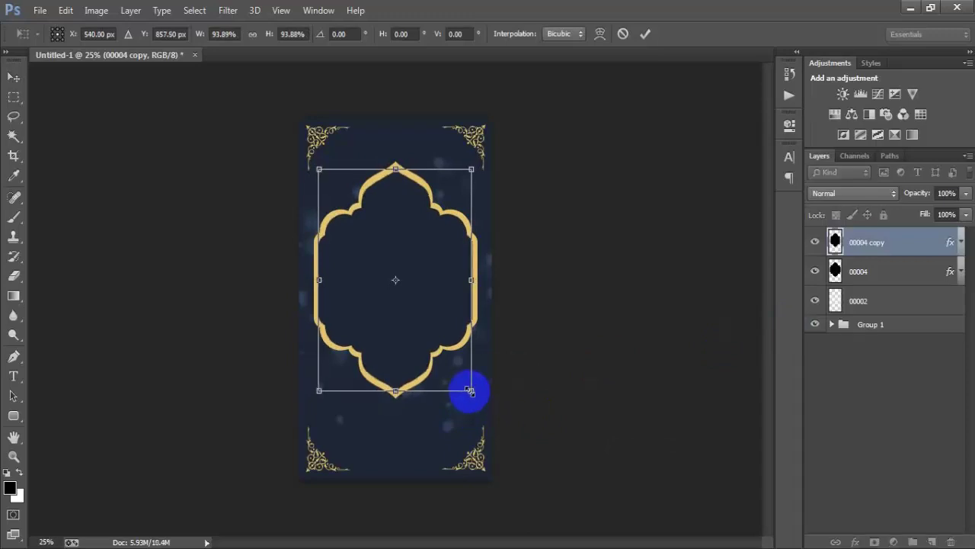
click(645, 34)
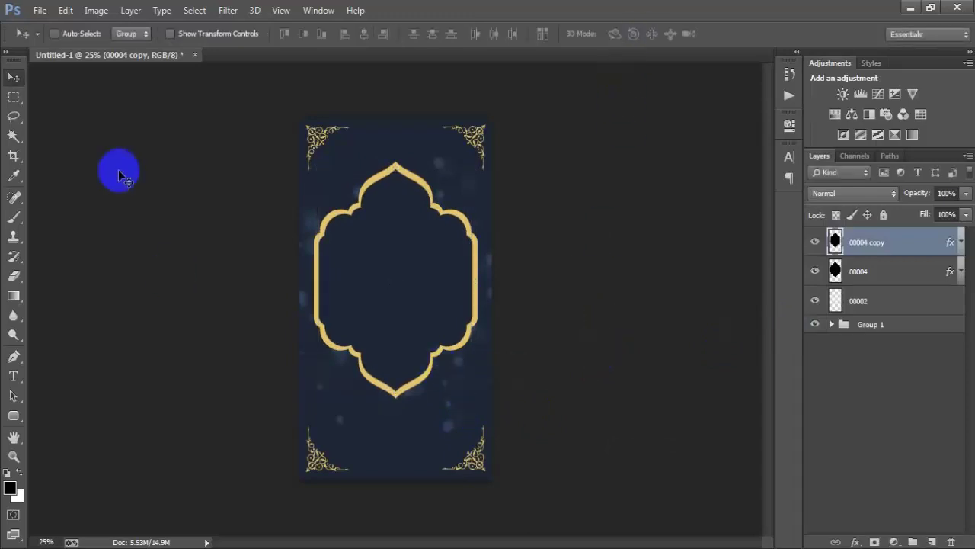
Place the crescent moon image 00004 (2) inside the arch at about 20.8%
click(38, 10)
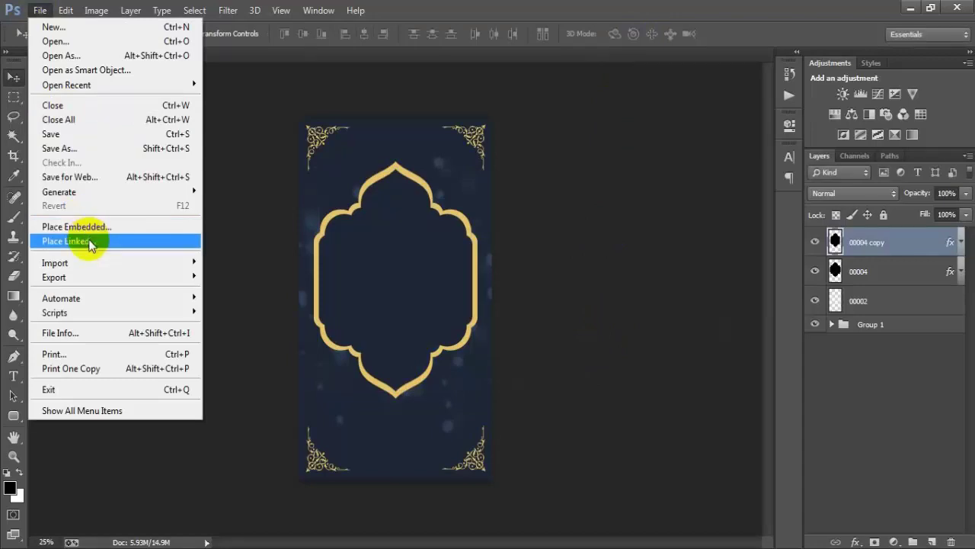
click(90, 244)
click(654, 140)
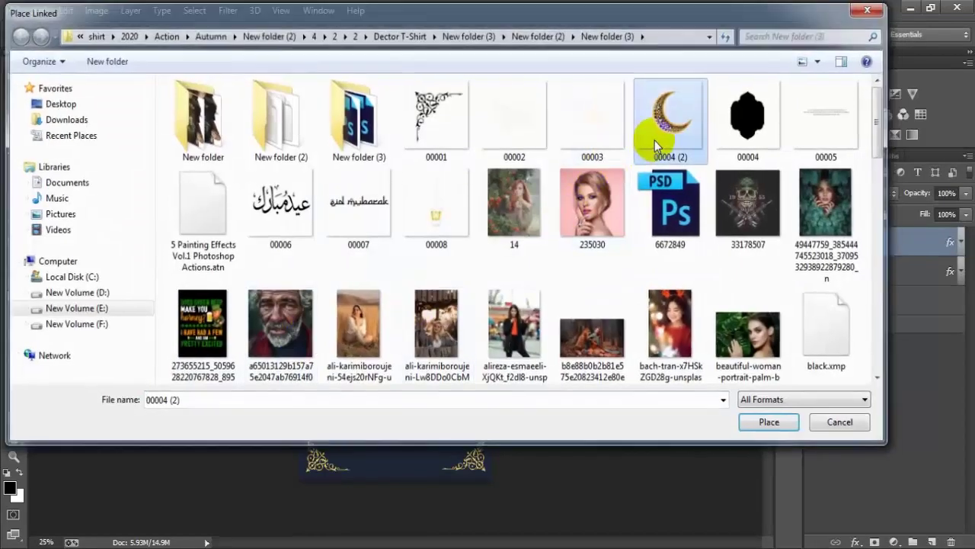
double_click(654, 140)
drag(432, 373, 403, 351)
mouse_move(481, 395)
mouse_down()
mouse_move(473, 387)
mouse_move(491, 408)
mouse_up()
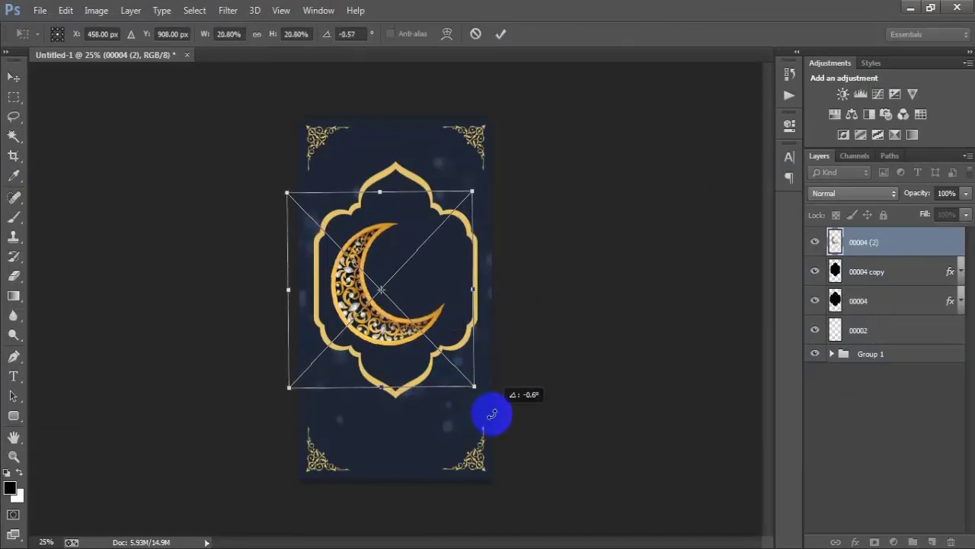
click(502, 41)
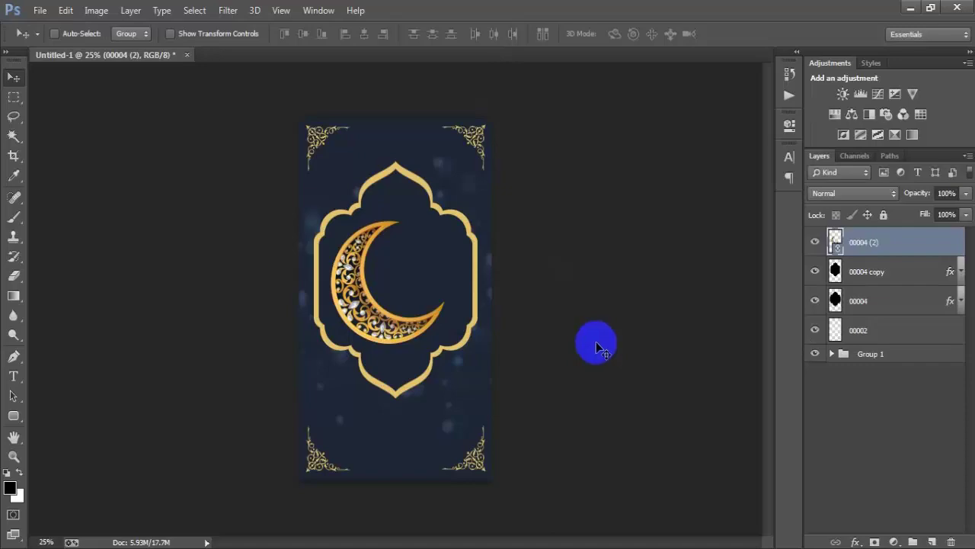
Rasterize the crescent moon layer 00004 (2)
right_click(844, 243)
click(643, 286)
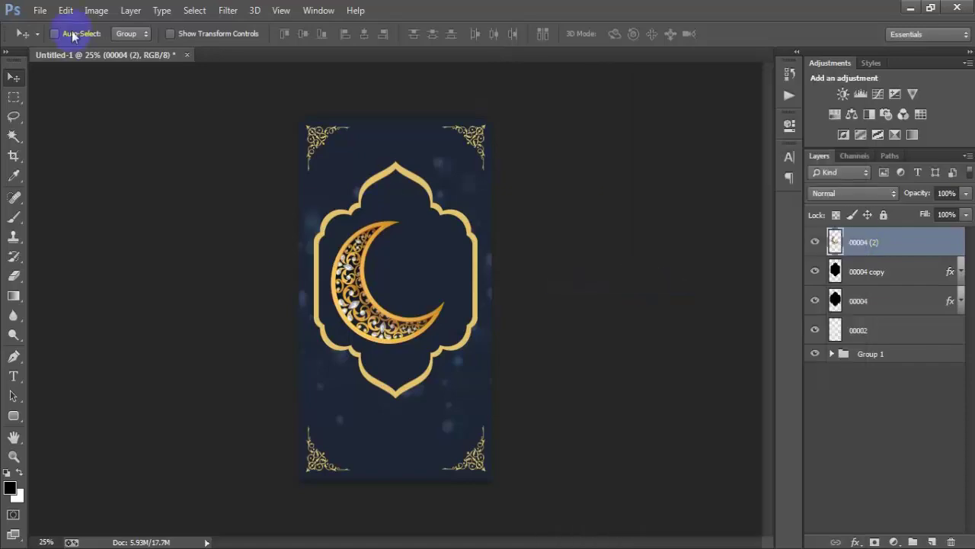
click(40, 10)
Place sparkle image 00003 at about 23% on the crescent's upper tip
click(69, 239)
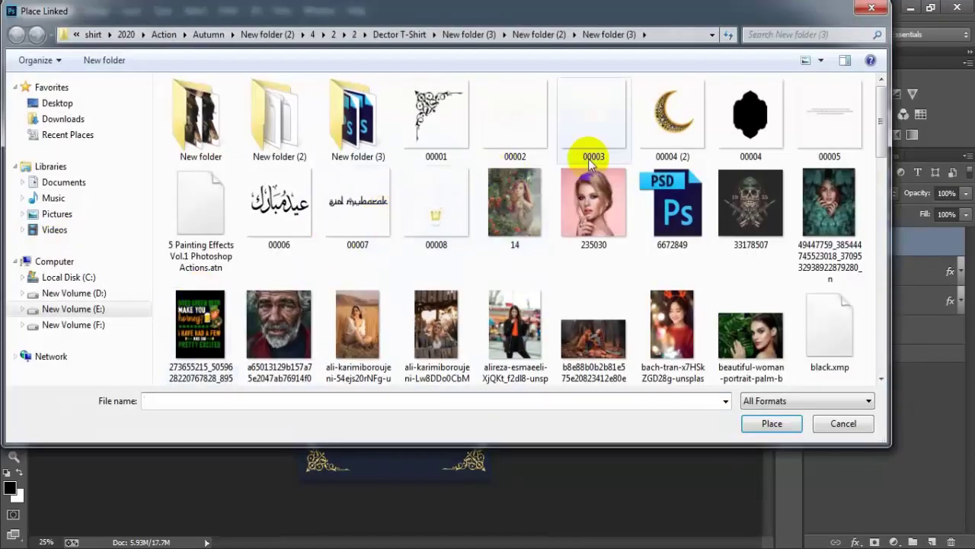
click(602, 145)
click(754, 416)
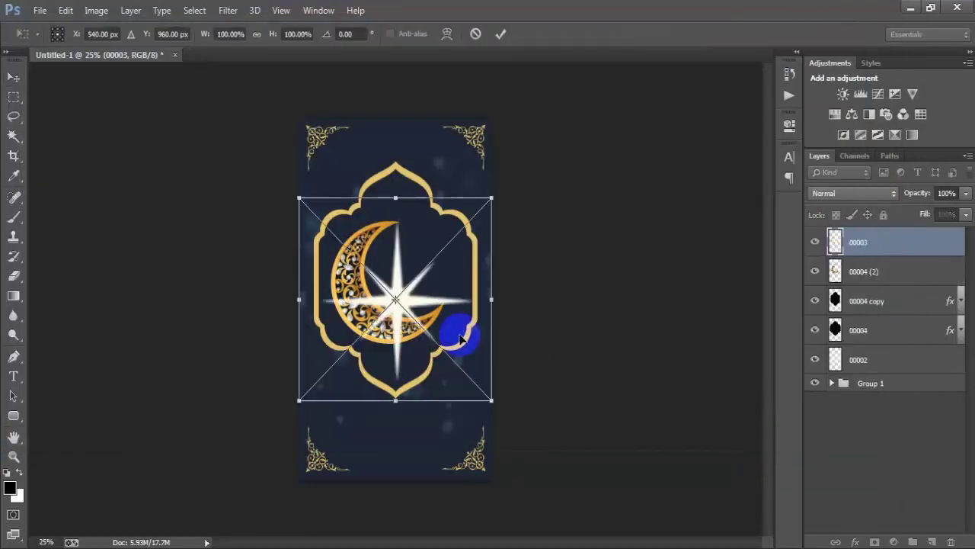
mouse_move(496, 402)
mouse_down()
mouse_move(420, 306)
mouse_move(396, 237)
mouse_up()
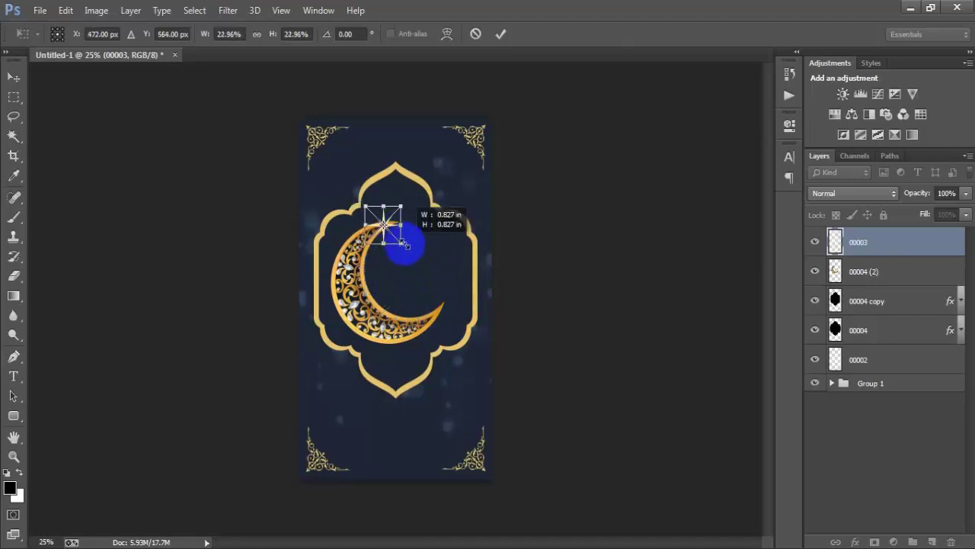
click(499, 34)
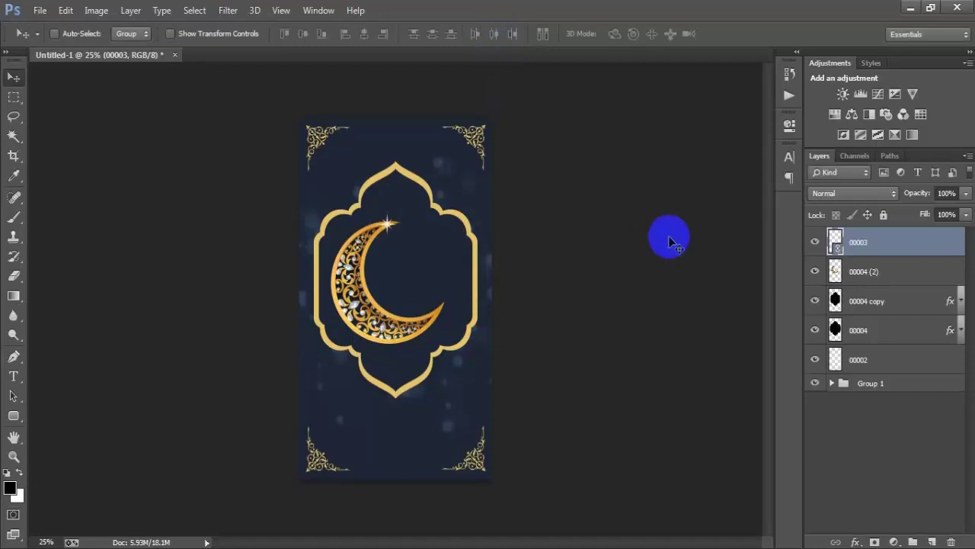
Rasterize sparkle layer 00003 and set it to Overlay after trying Soft and Hard Light
right_click(897, 250)
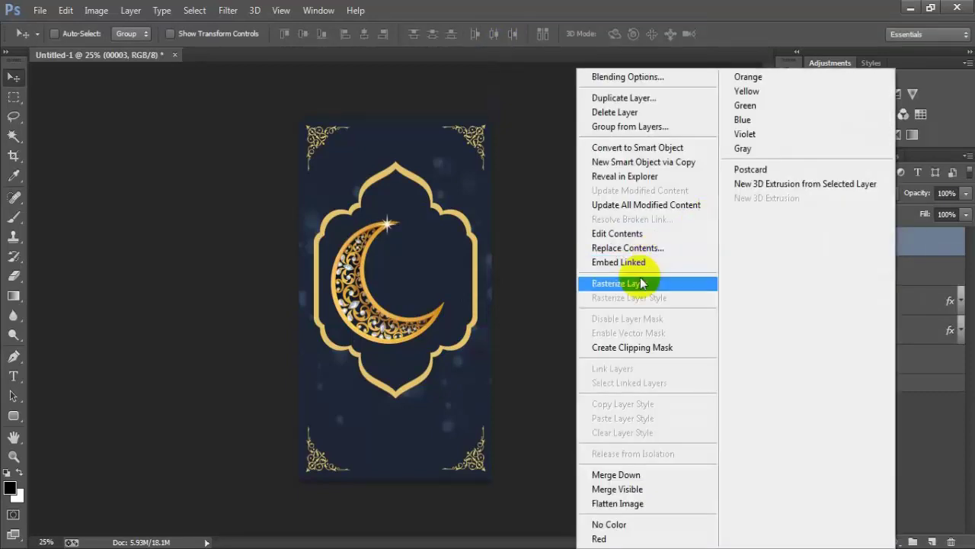
click(632, 283)
click(833, 196)
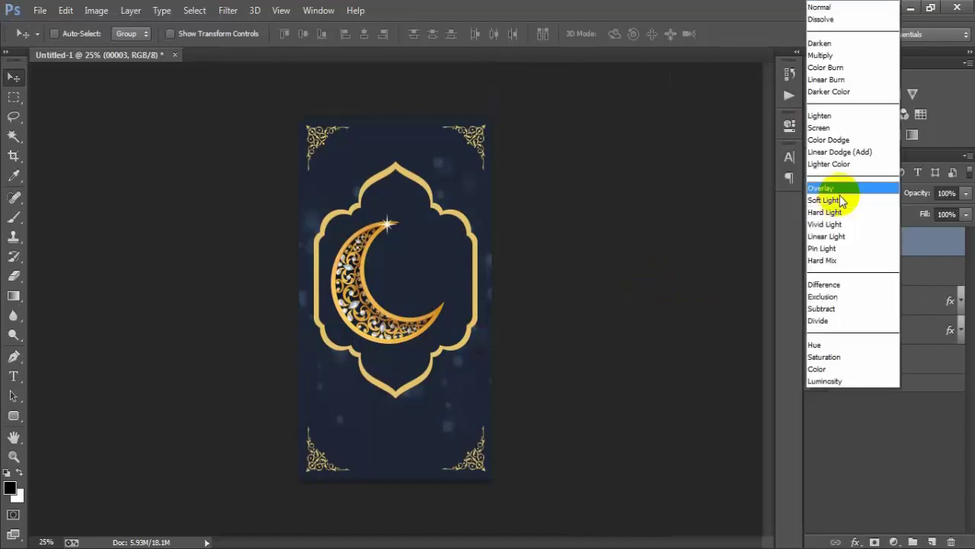
click(867, 187)
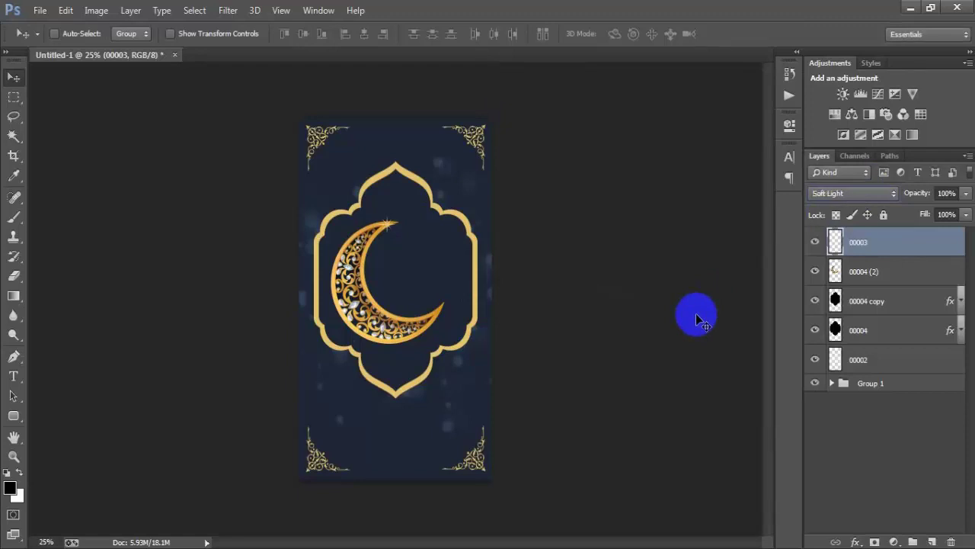
click(864, 305)
click(864, 247)
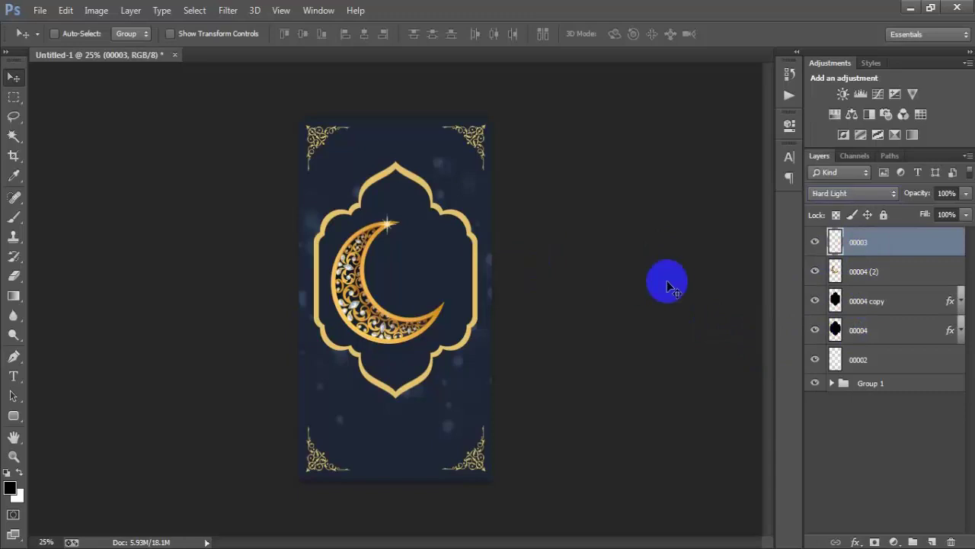
click(861, 194)
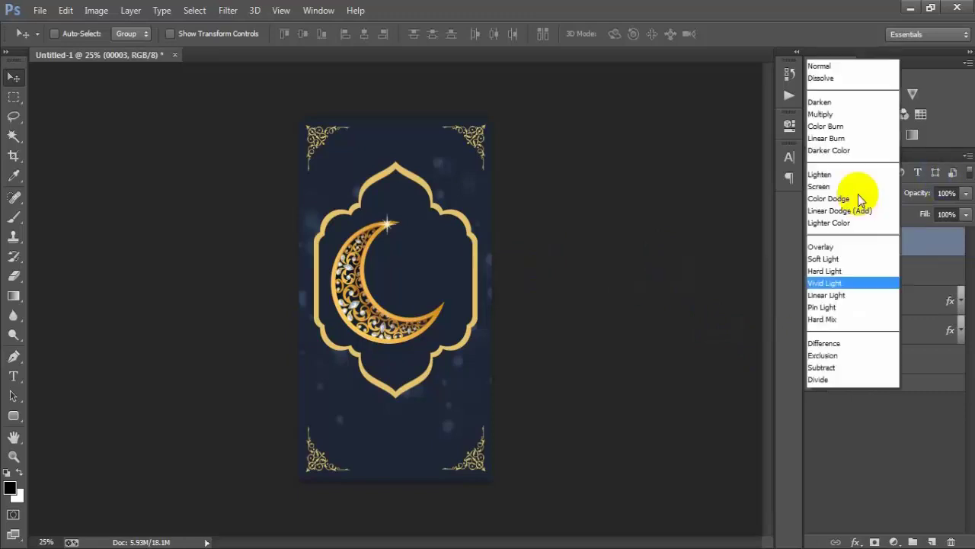
click(833, 193)
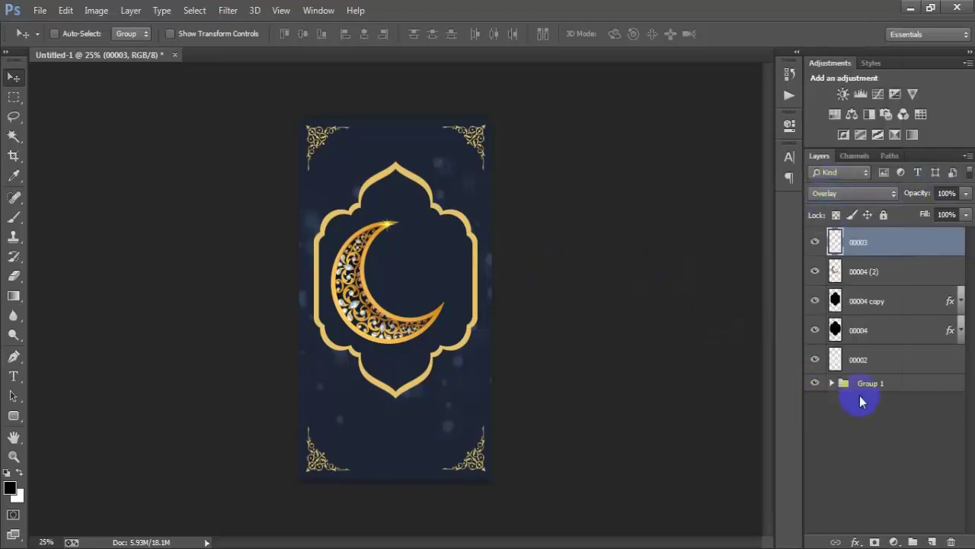
Nudge the sparkle slightly left on the moon's upper tip
click(865, 331)
click(908, 242)
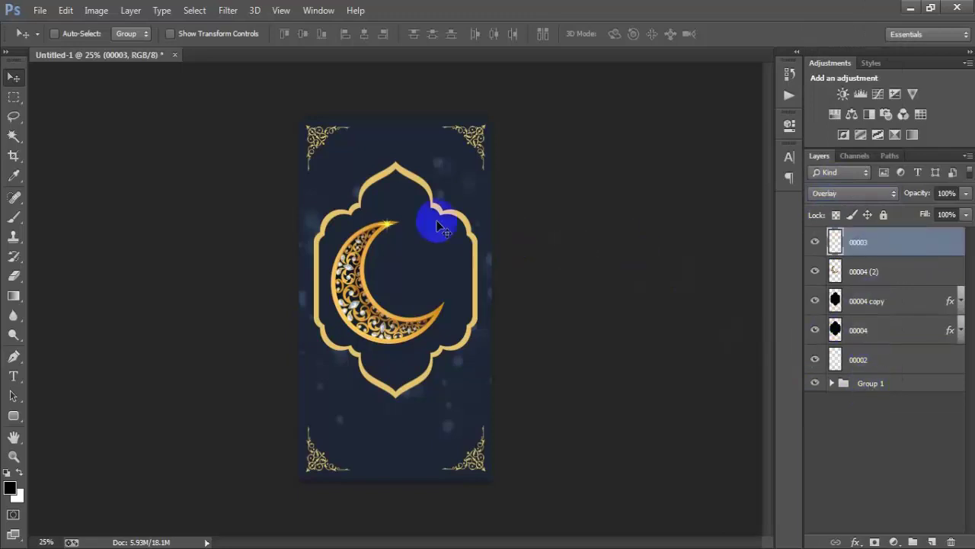
drag(435, 218, 402, 218)
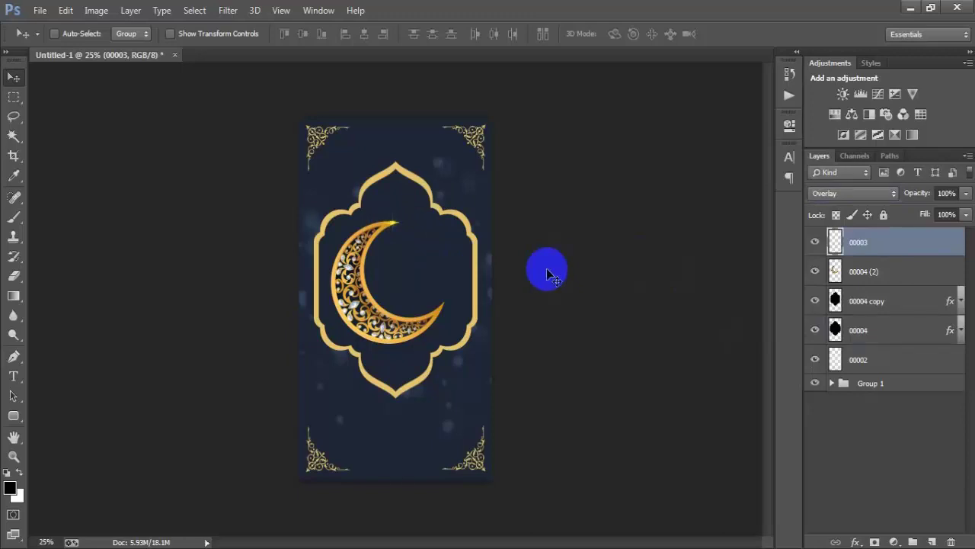
Duplicate the sparkle twice and position the copies lower along the moon
key(ctrl+j)
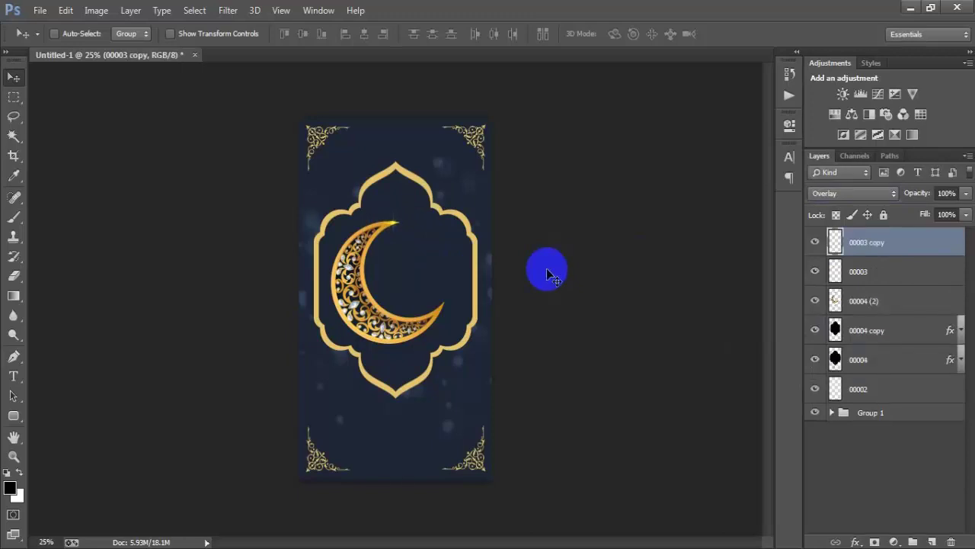
drag(381, 212, 418, 258)
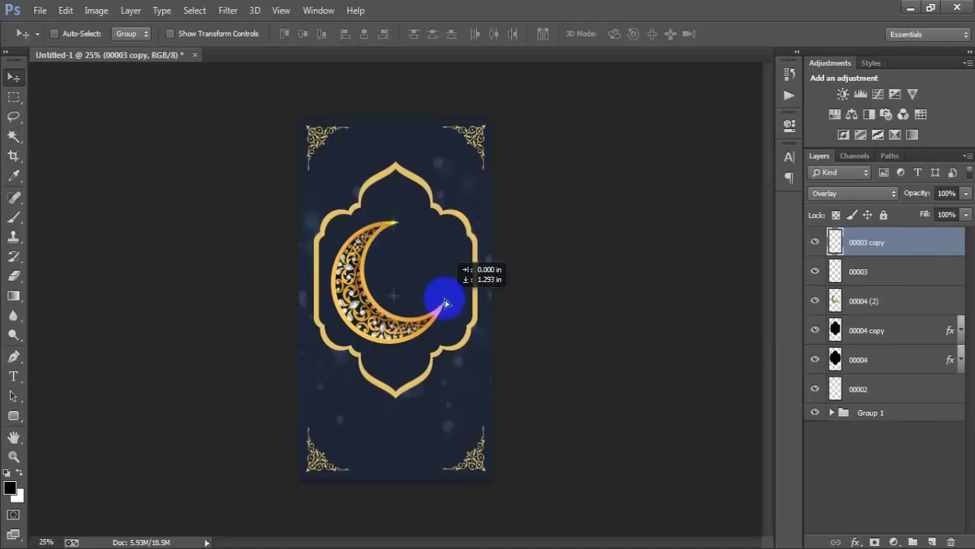
drag(392, 218, 435, 290)
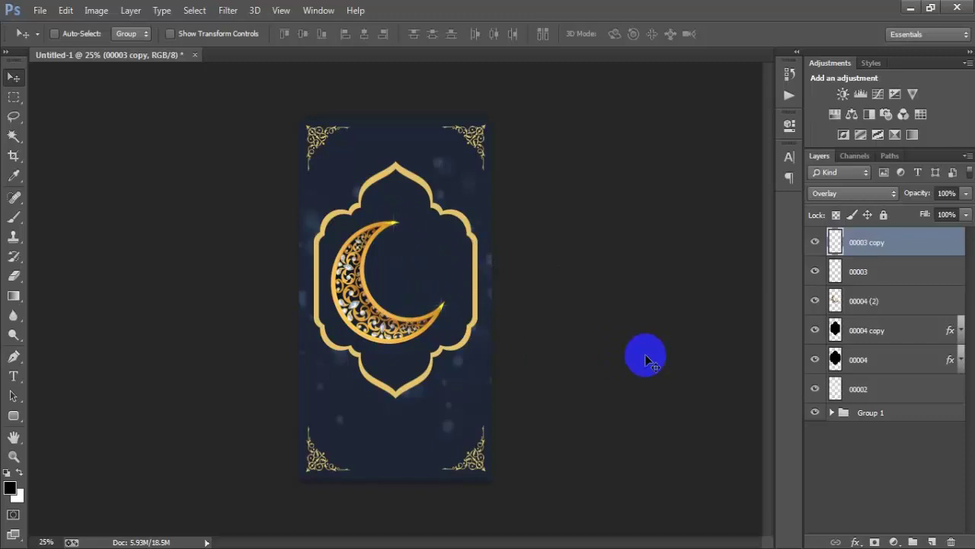
key(ctrl+j)
mouse_move(435, 304)
mouse_down()
mouse_move(355, 328)
mouse_move(428, 381)
mouse_up()
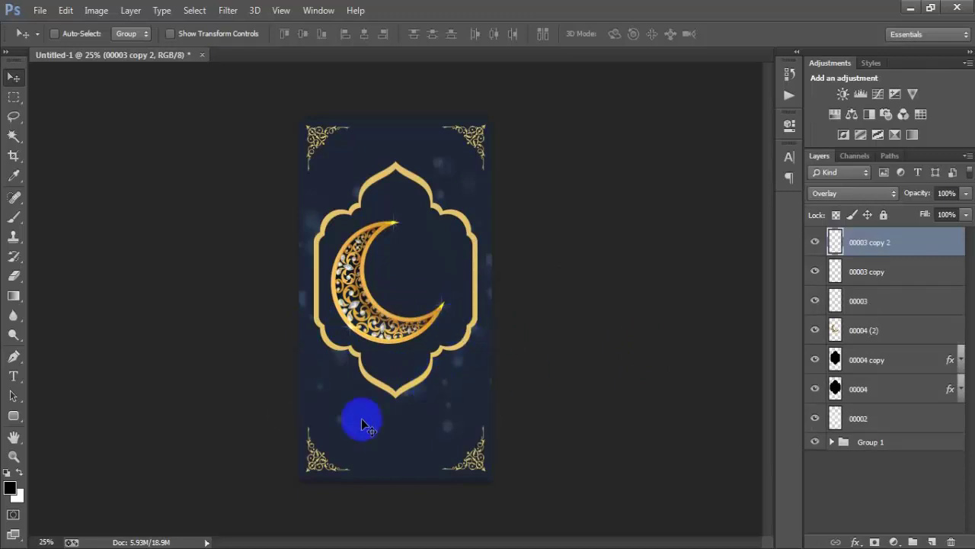
drag(431, 379, 458, 456)
Group the arch, moon and sparkle layers into Group 2
shift+click(879, 419)
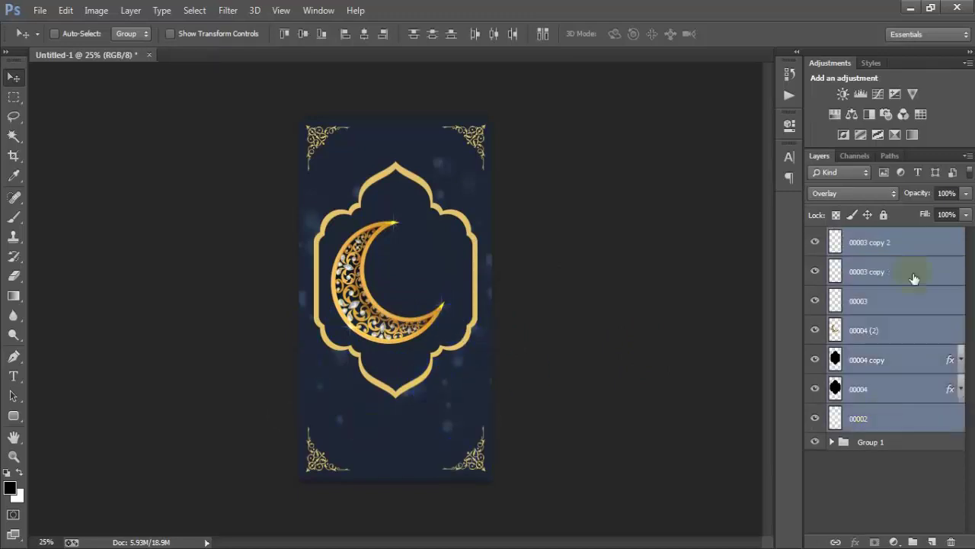
key(ctrl+g)
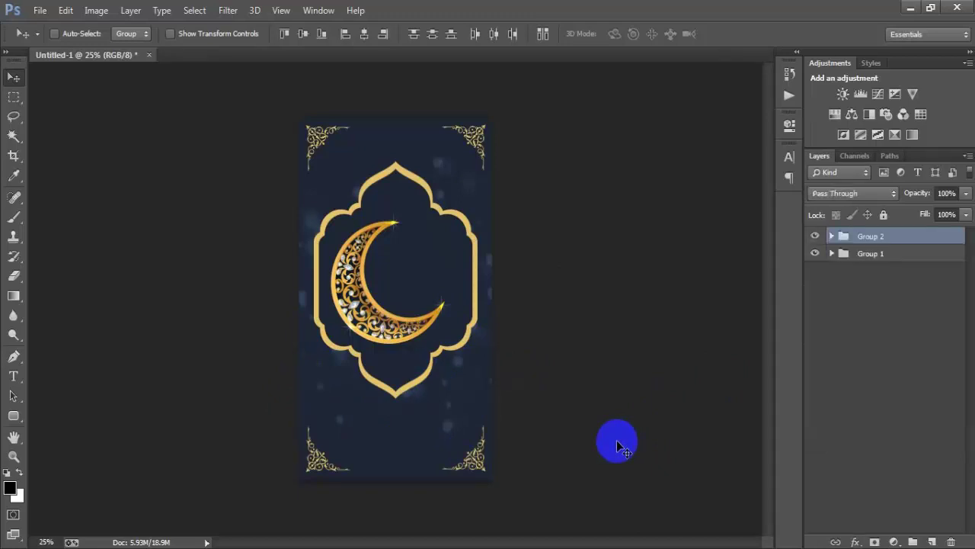
click(814, 240)
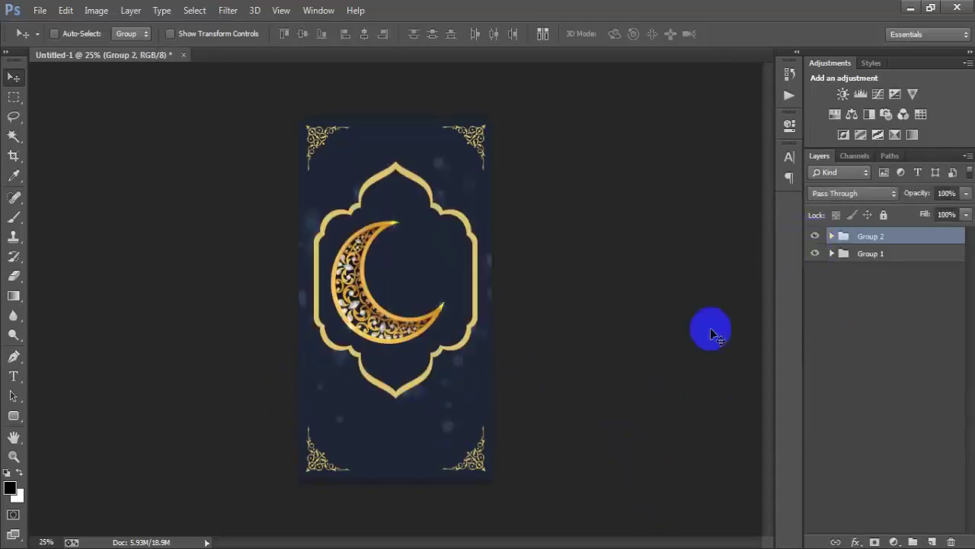
click(41, 11)
click(95, 240)
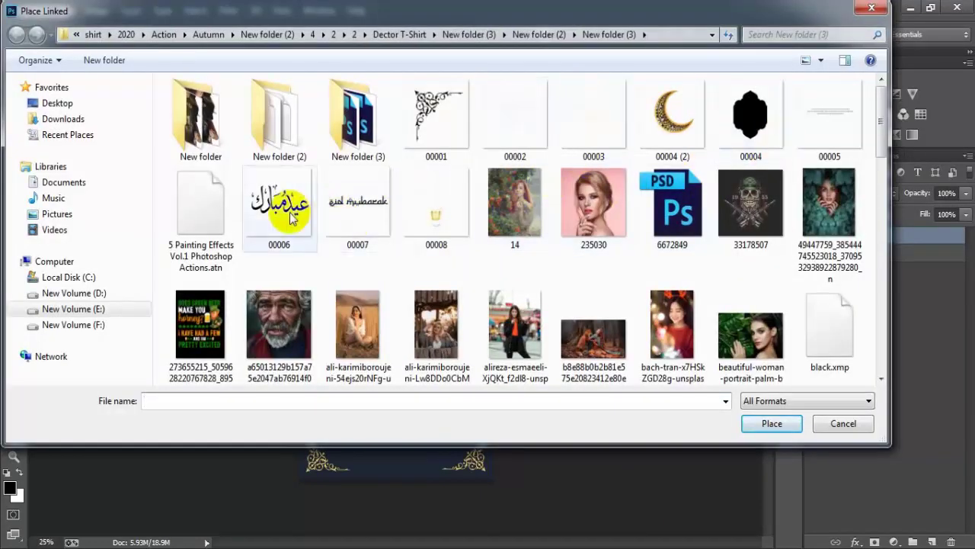
Place calligraphy image 00006 at about 50% beside the crescent inside the arch
click(289, 196)
click(762, 425)
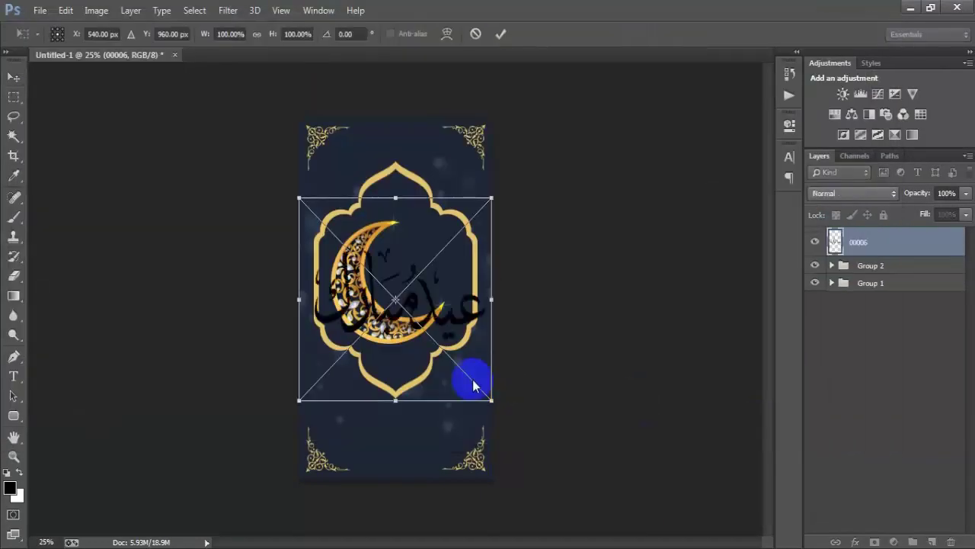
drag(491, 399, 459, 357)
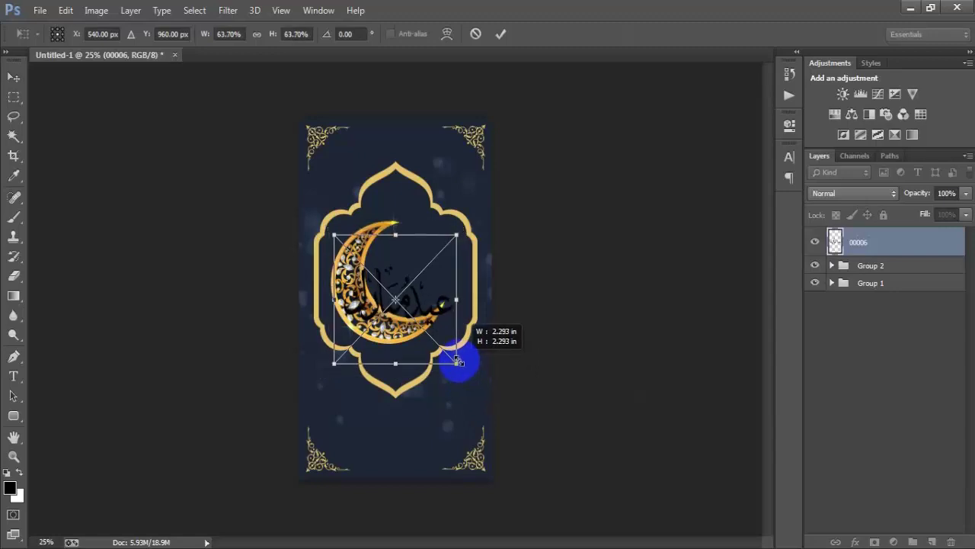
drag(429, 290, 450, 277)
drag(480, 344, 464, 325)
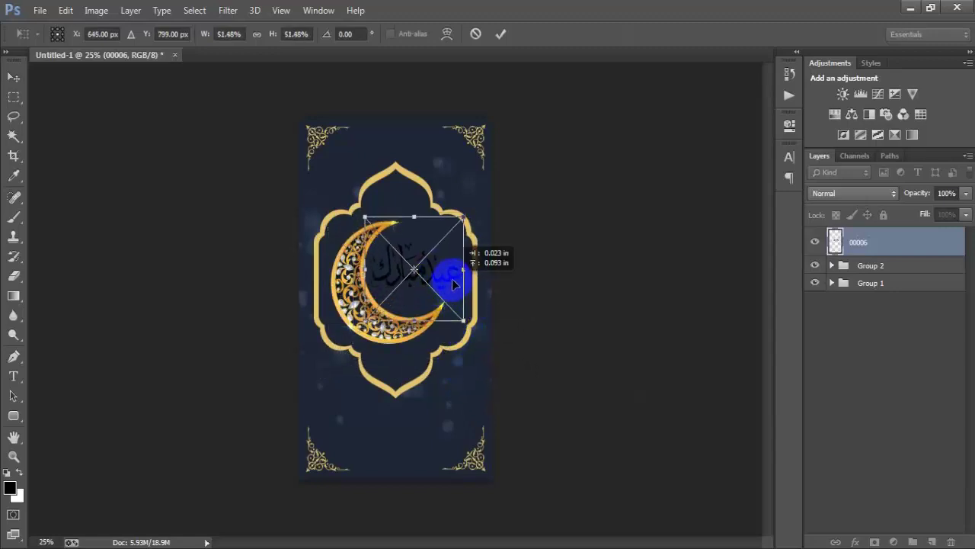
mouse_move(464, 324)
mouse_down()
mouse_move(458, 310)
mouse_move(468, 312)
mouse_up()
drag(373, 315, 372, 314)
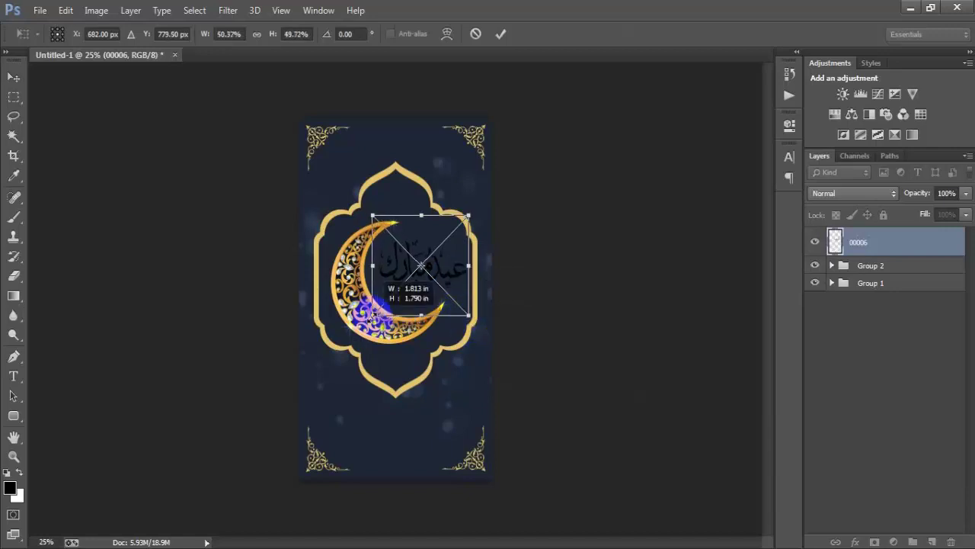
click(501, 34)
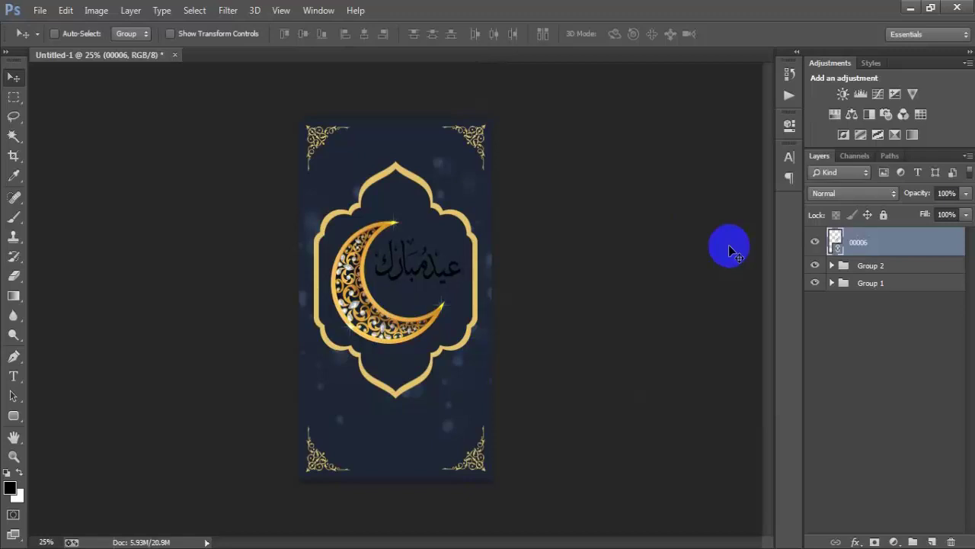
Give calligraphy layer 00006 a white ffffff Color Overlay
double_click(937, 246)
click(533, 269)
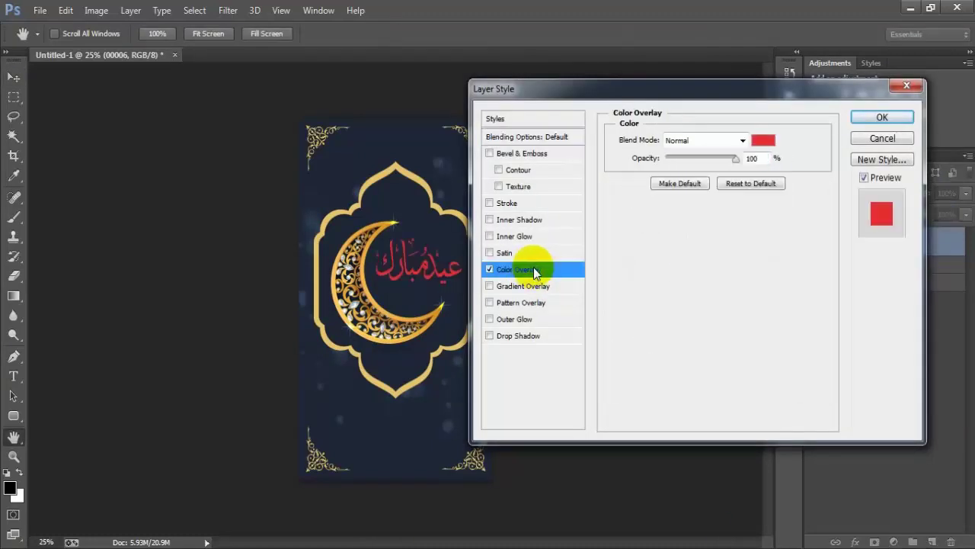
click(763, 140)
click(436, 163)
click(403, 124)
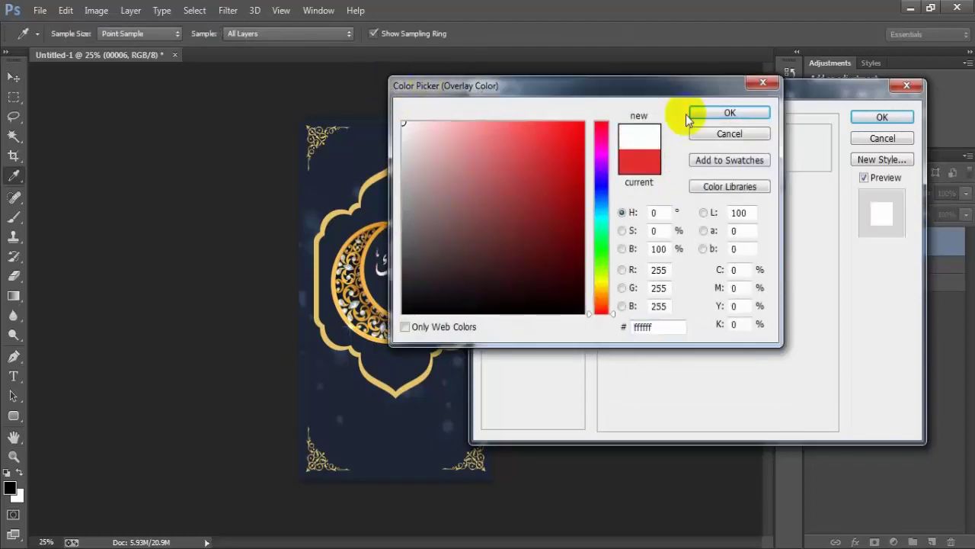
click(737, 113)
click(881, 117)
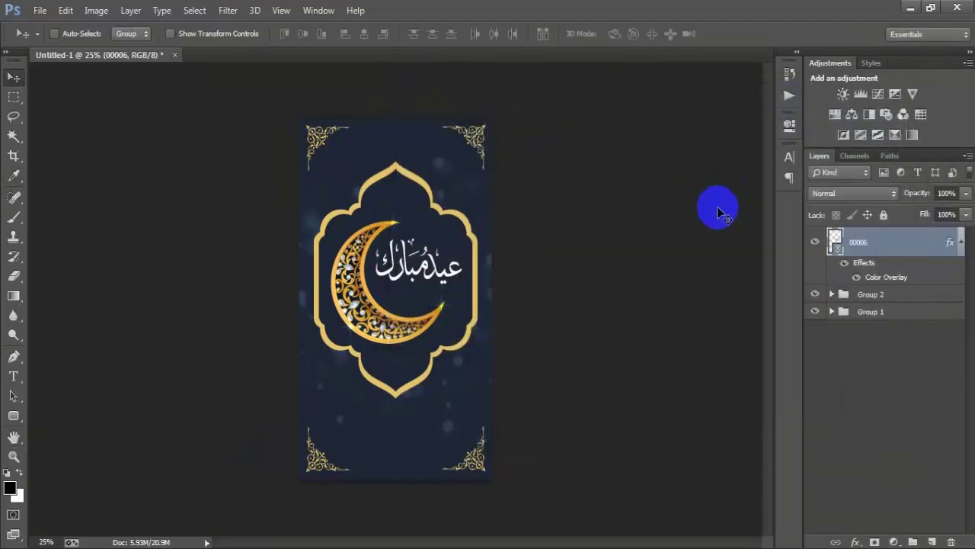
click(960, 240)
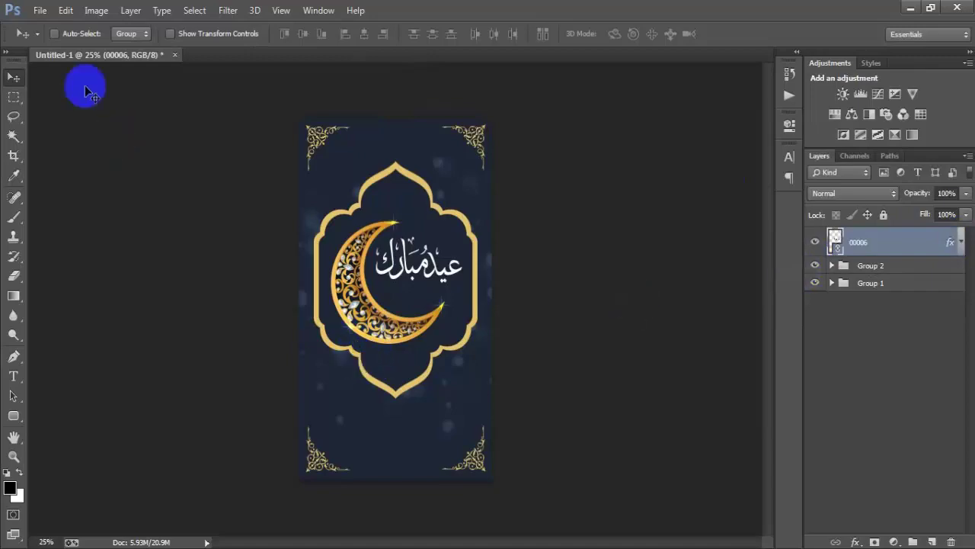
Place lettering image 00007 at about 44% beneath the Arabic calligraphy
click(40, 10)
click(115, 239)
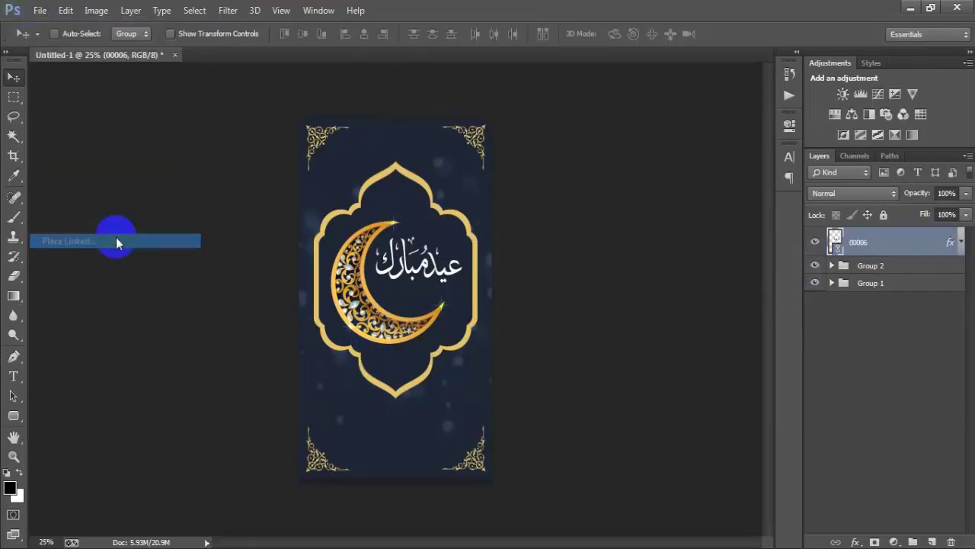
double_click(364, 210)
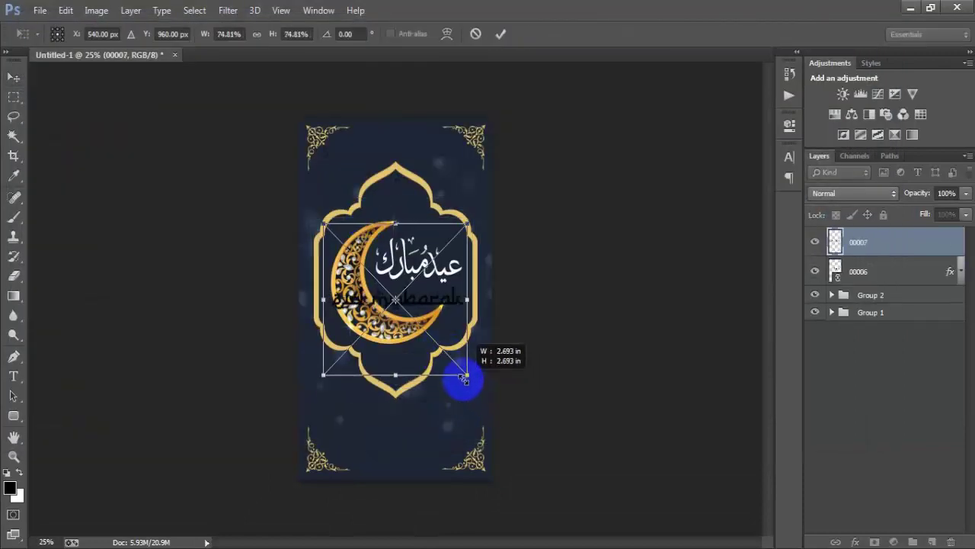
drag(490, 402, 445, 350)
drag(425, 313, 442, 307)
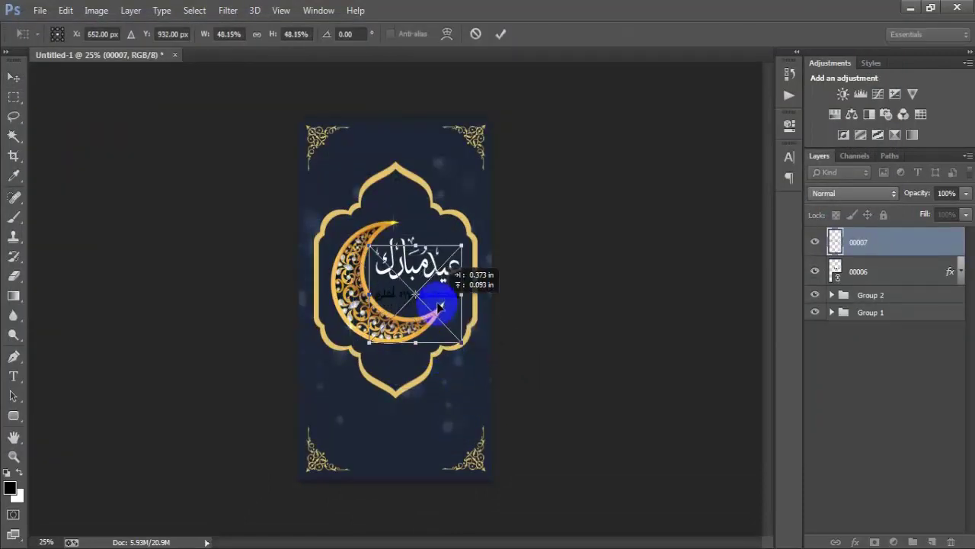
drag(461, 345, 455, 336)
click(500, 35)
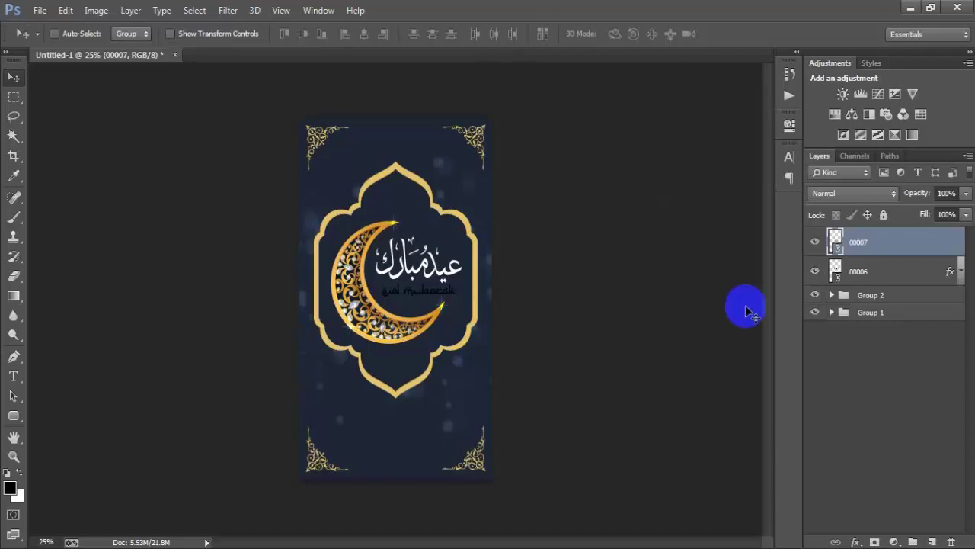
Give lettering layer 00007 a gold E6C368 Color Overlay
double_click(955, 248)
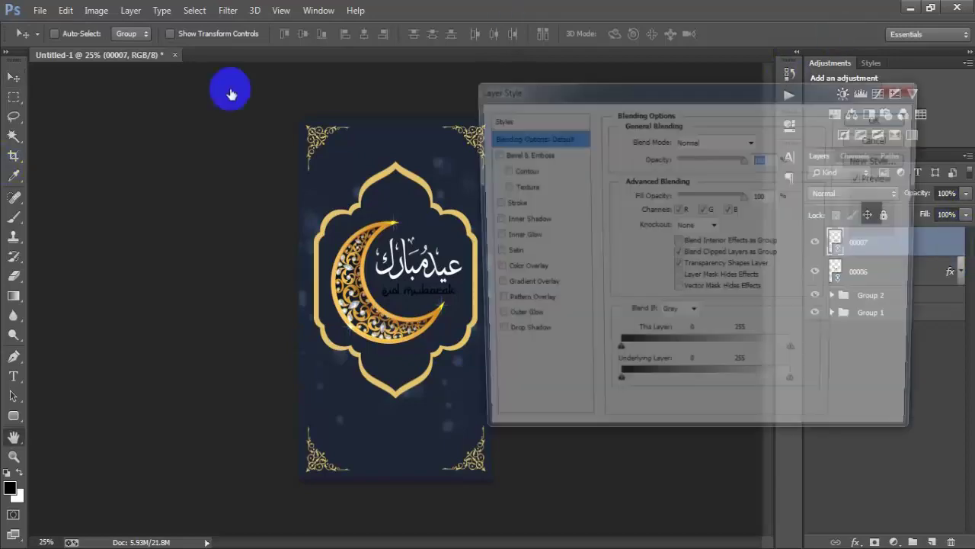
click(510, 271)
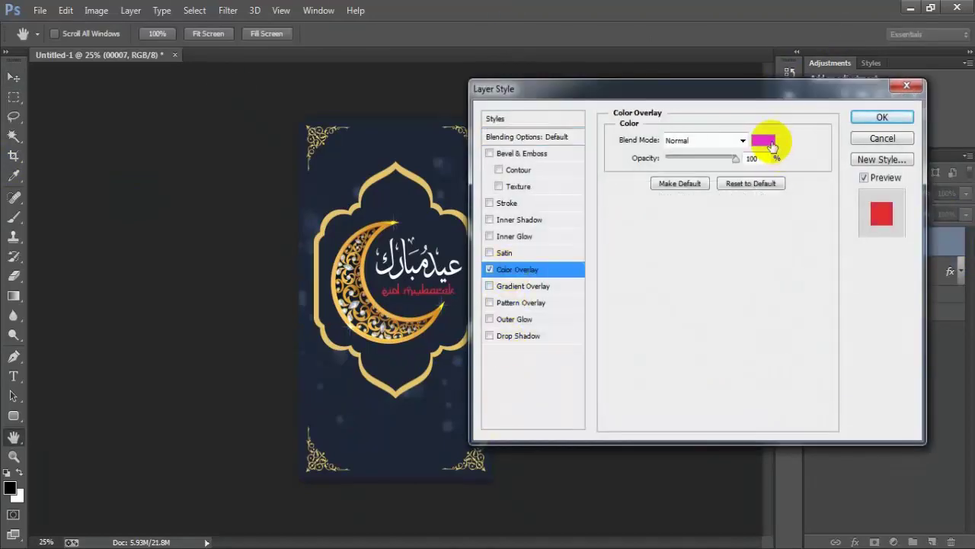
click(763, 140)
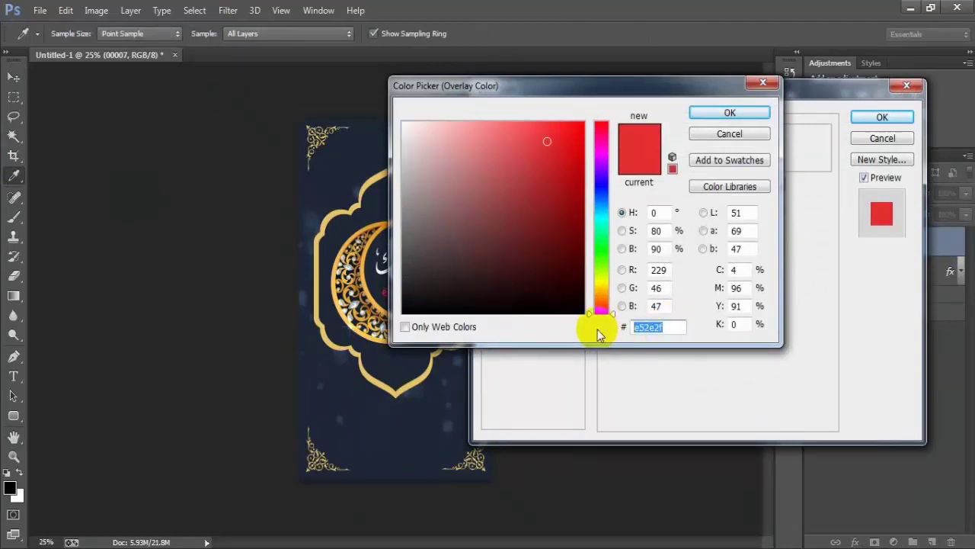
text(E6)
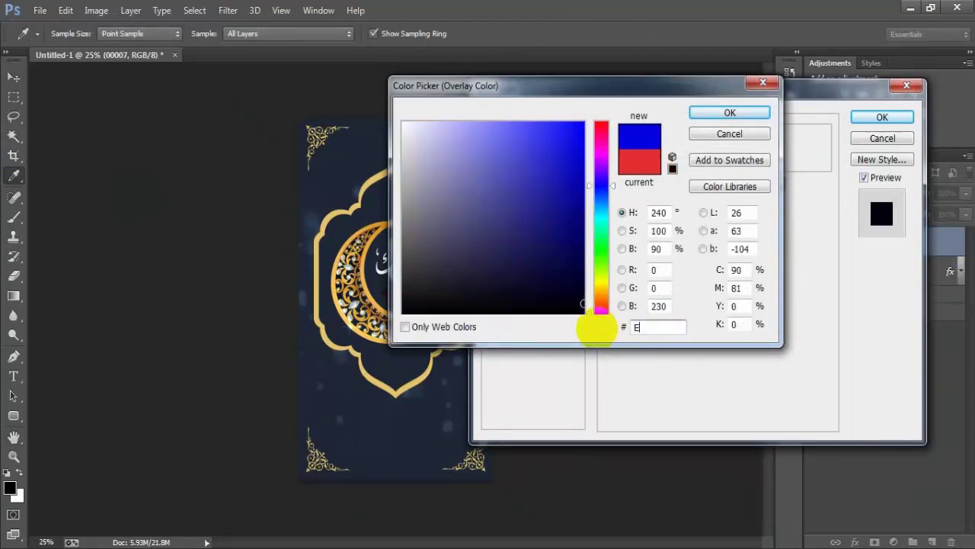
text(C36)
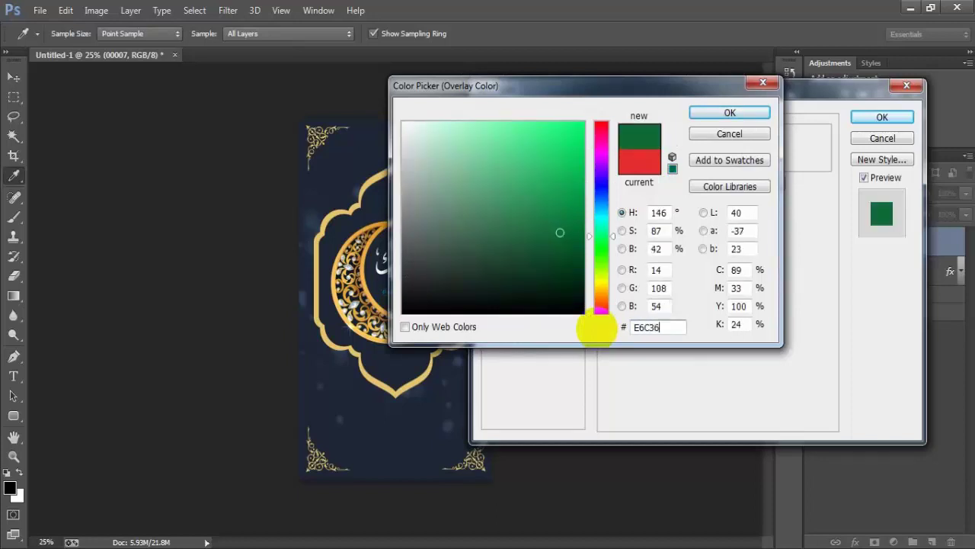
text(8)
click(730, 112)
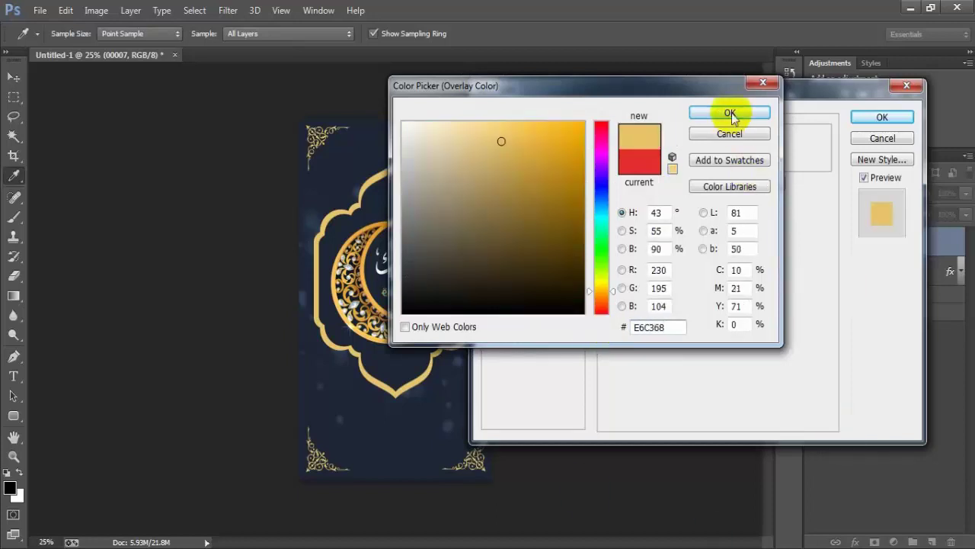
click(876, 122)
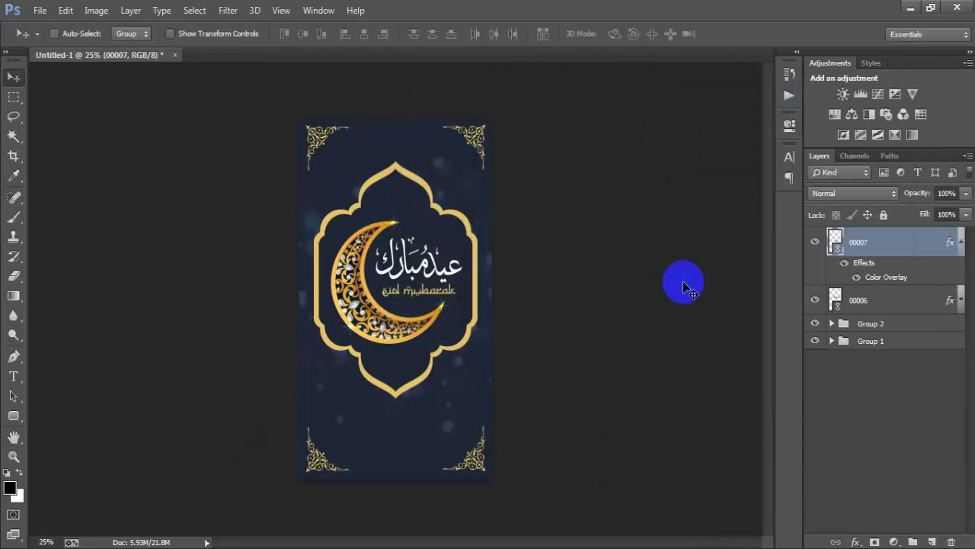
click(961, 247)
shift+click(930, 272)
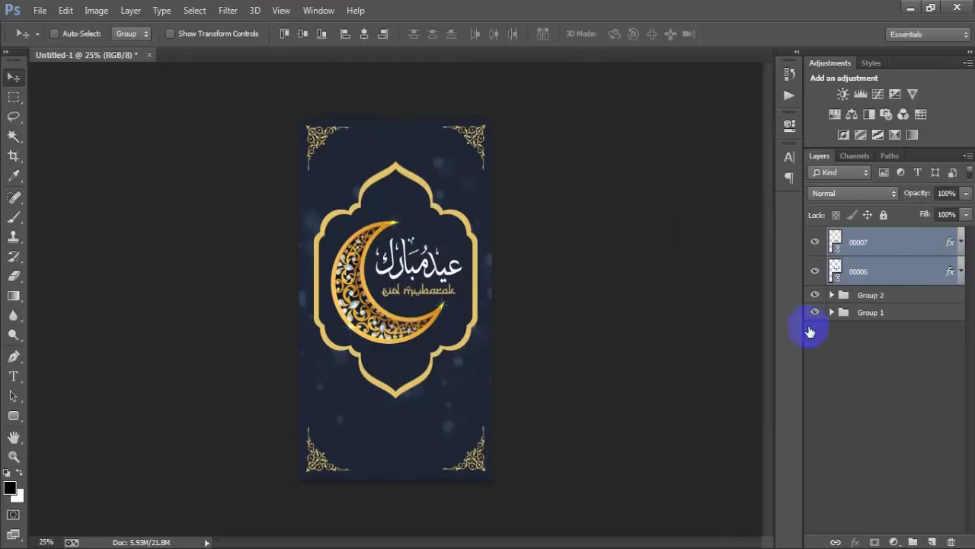
click(869, 244)
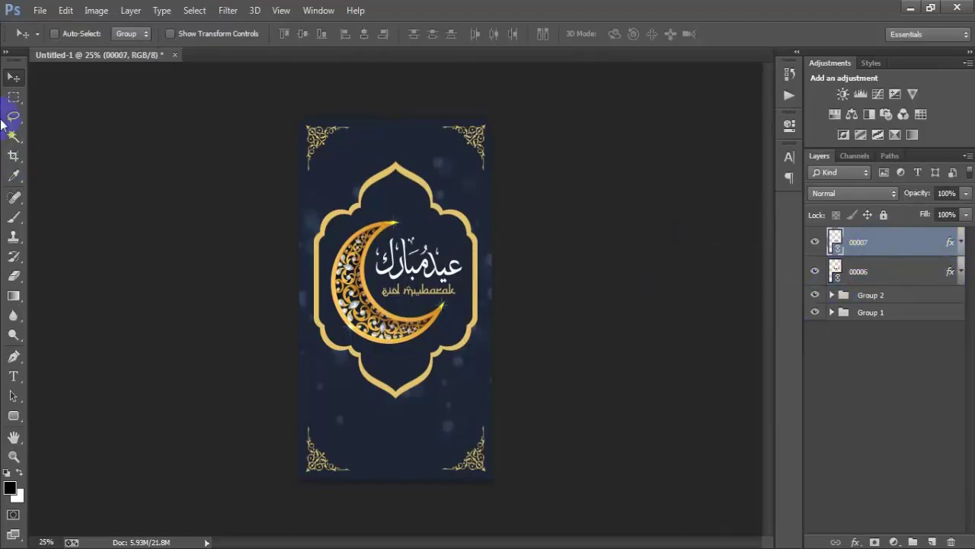
Place linked image 00005 below the arch and enlarge it to about 115%
click(39, 10)
click(120, 243)
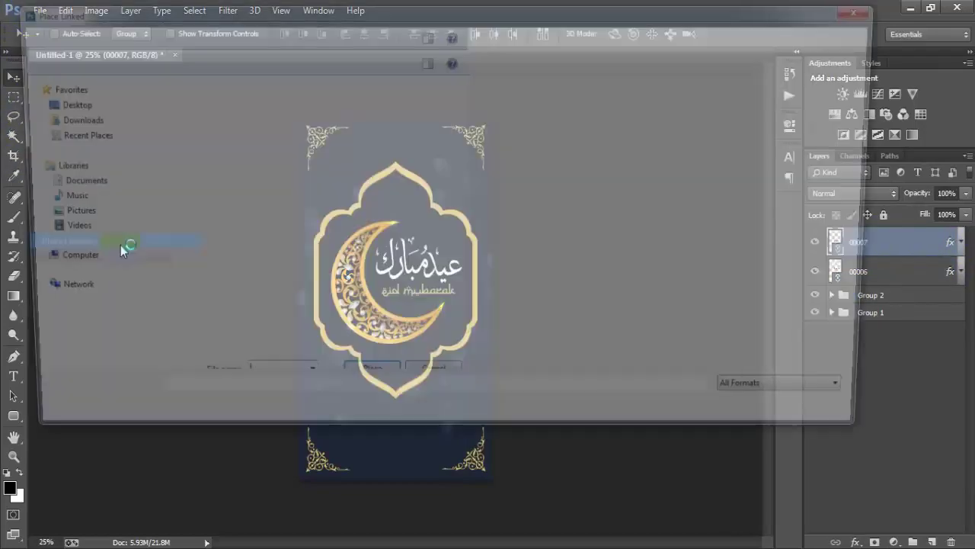
click(848, 122)
click(772, 424)
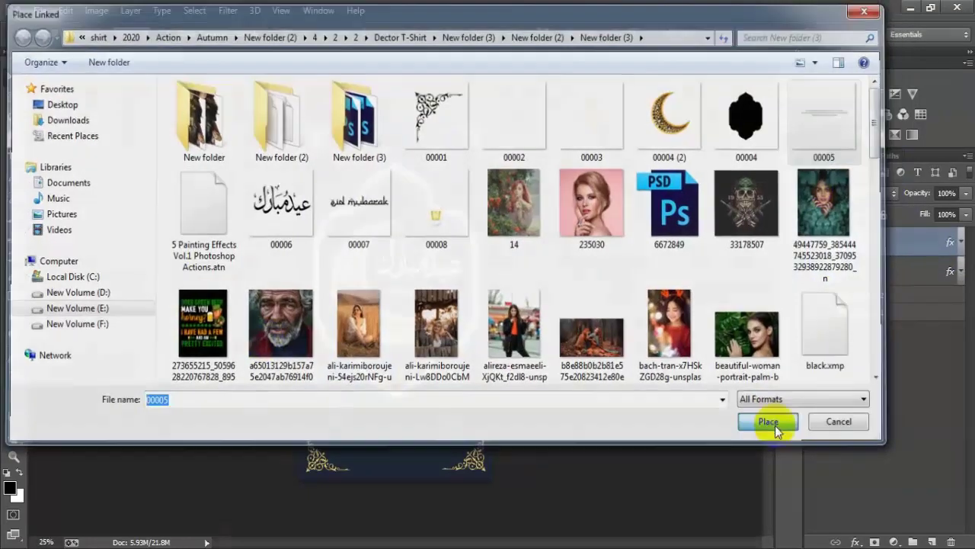
drag(469, 368, 494, 526)
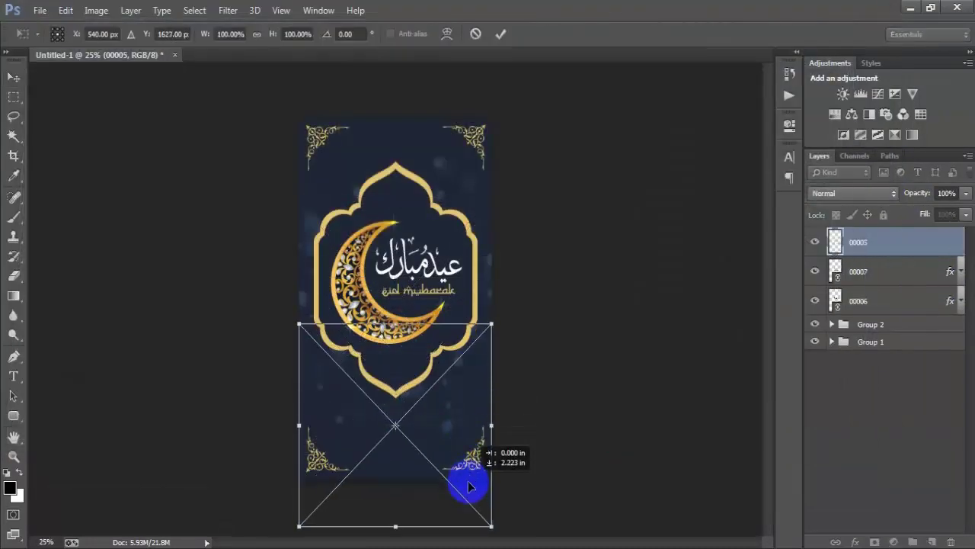
drag(503, 525, 517, 528)
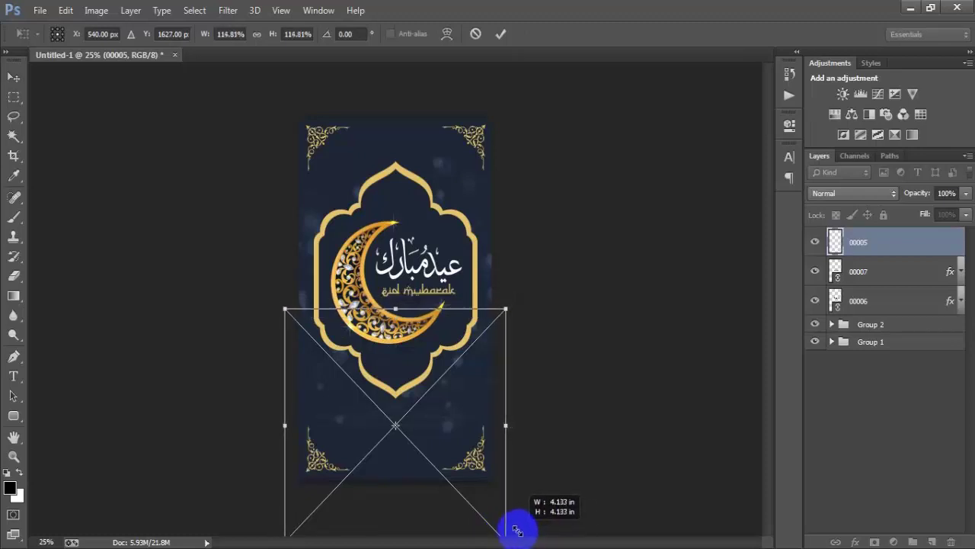
click(501, 33)
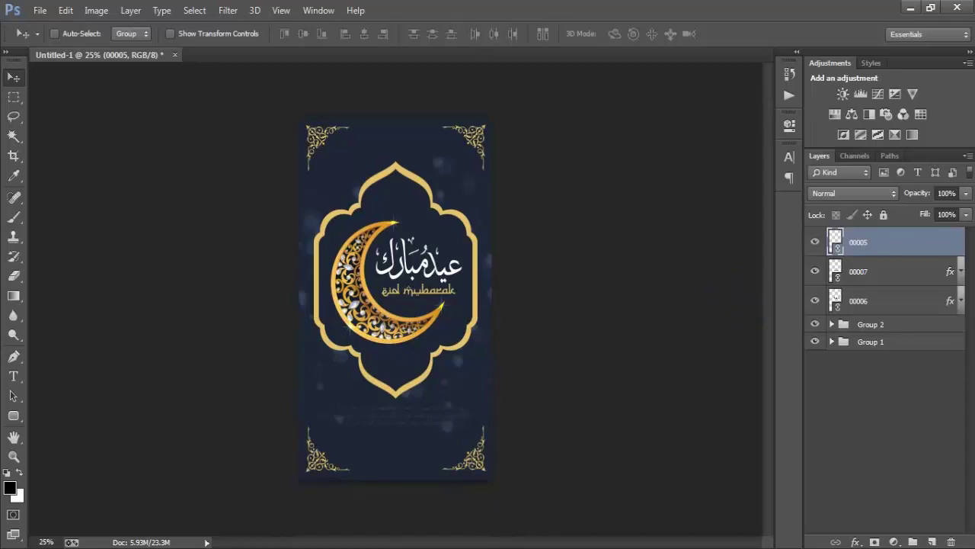
Give layer 00005 a white Color Overlay and add an empty Layer 1 above it
double_click(944, 248)
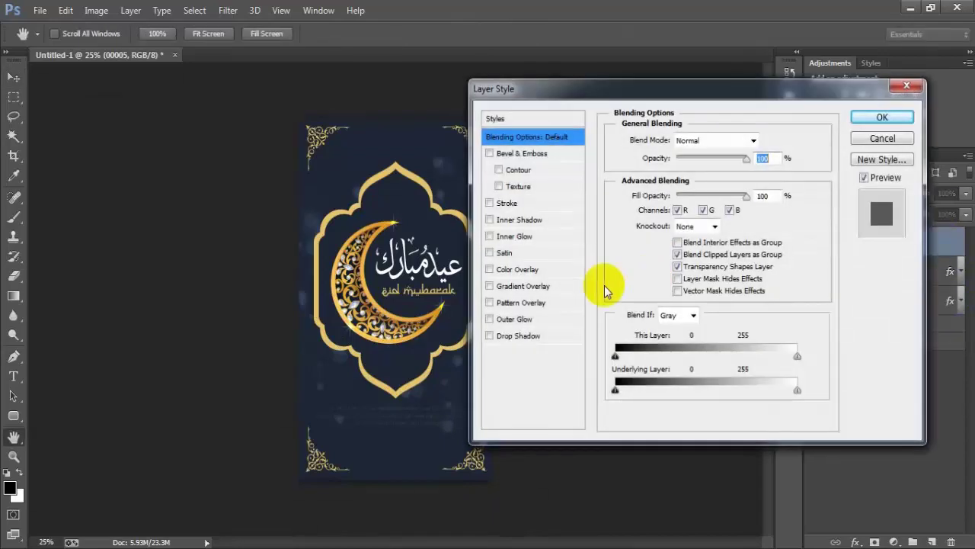
click(518, 269)
click(762, 139)
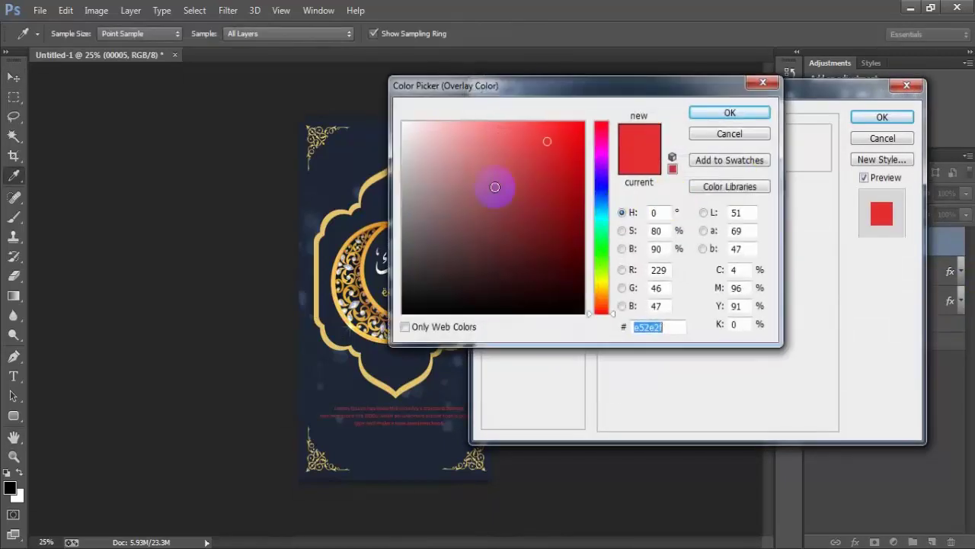
drag(496, 188, 359, 87)
click(704, 115)
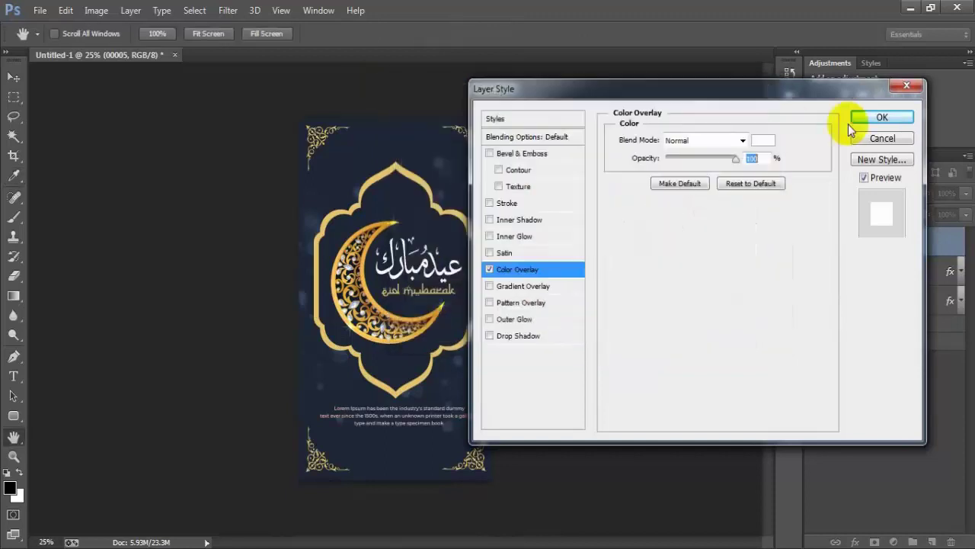
click(869, 120)
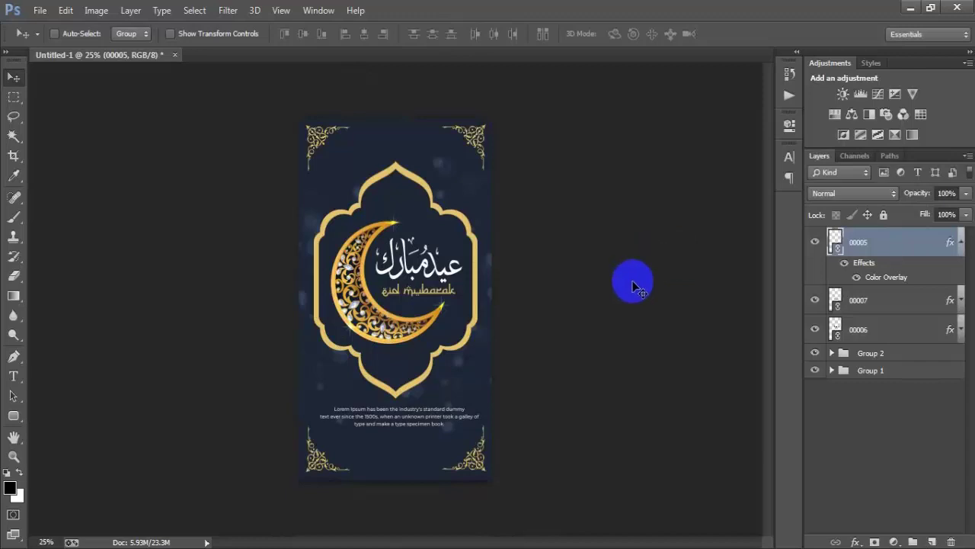
click(932, 542)
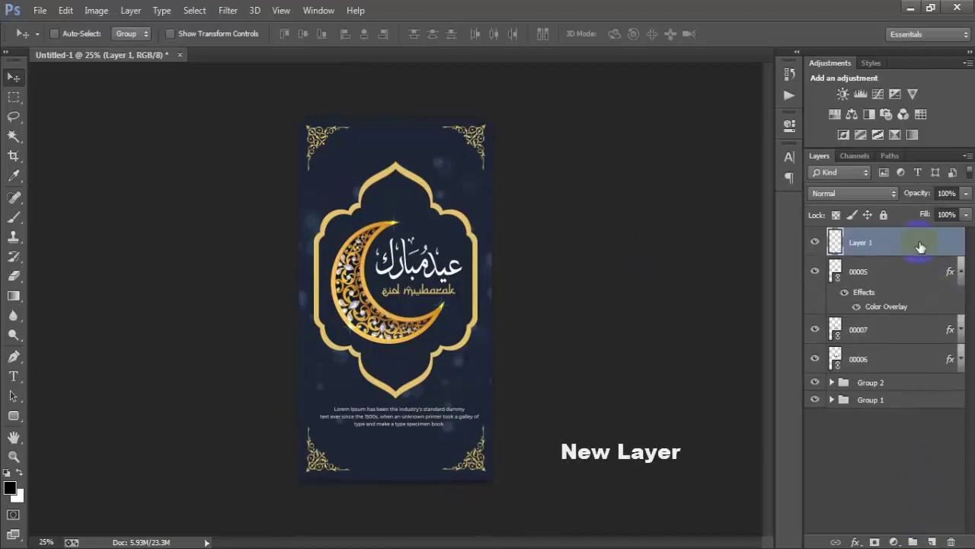
Draw a rounded rectangle below the body text with 54 px corner radius
click(960, 271)
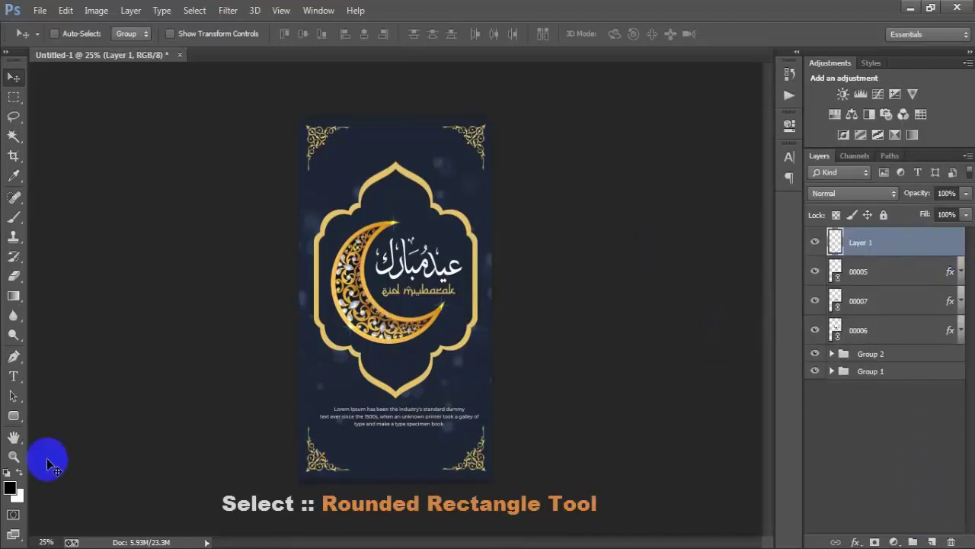
click(13, 416)
click(66, 425)
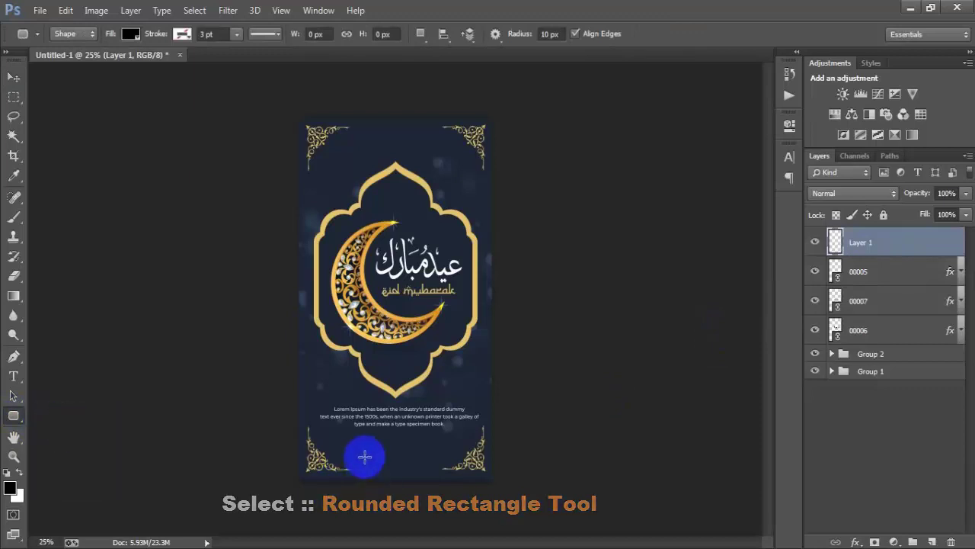
mouse_move(363, 445)
mouse_down()
mouse_move(429, 451)
mouse_move(431, 464)
mouse_up()
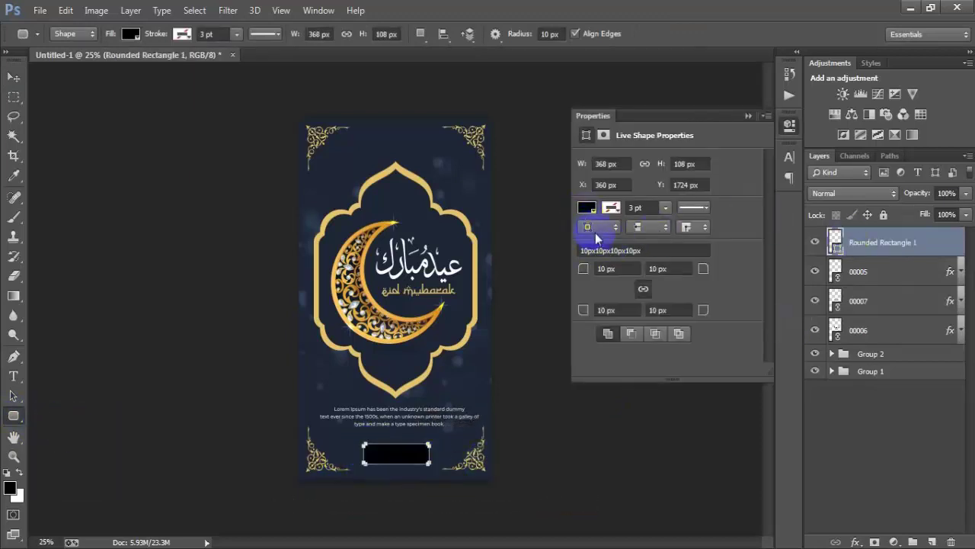
drag(584, 268, 679, 264)
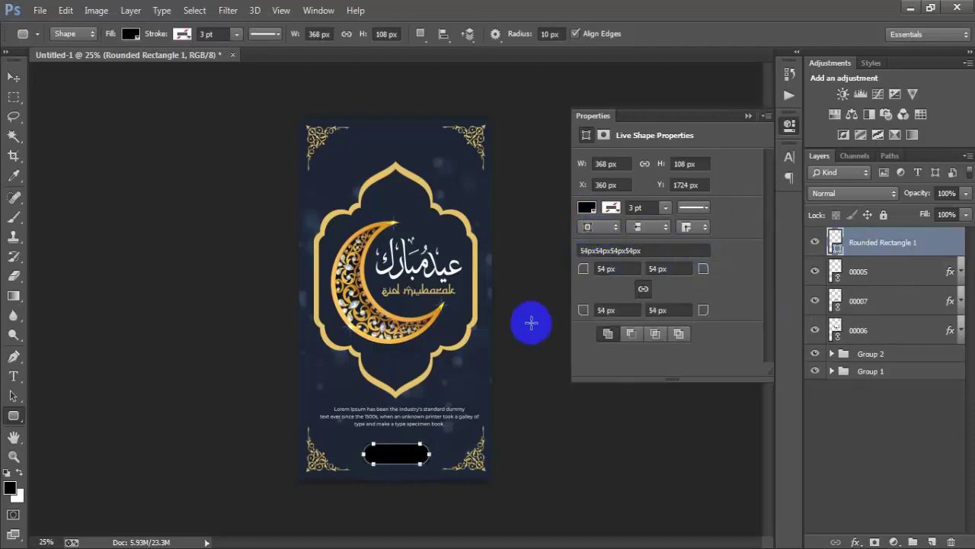
Fill the button with the arch's gold, #E6C368
click(587, 208)
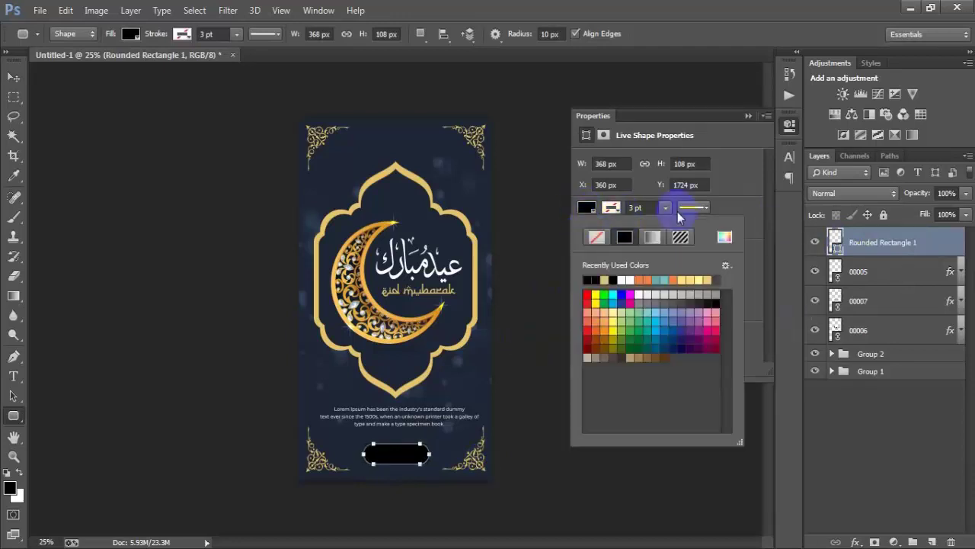
click(725, 239)
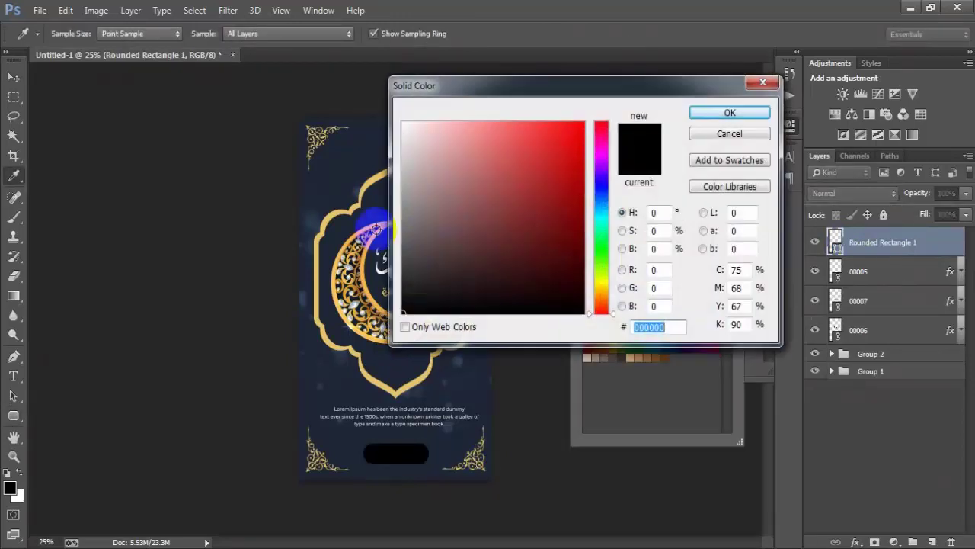
click(328, 217)
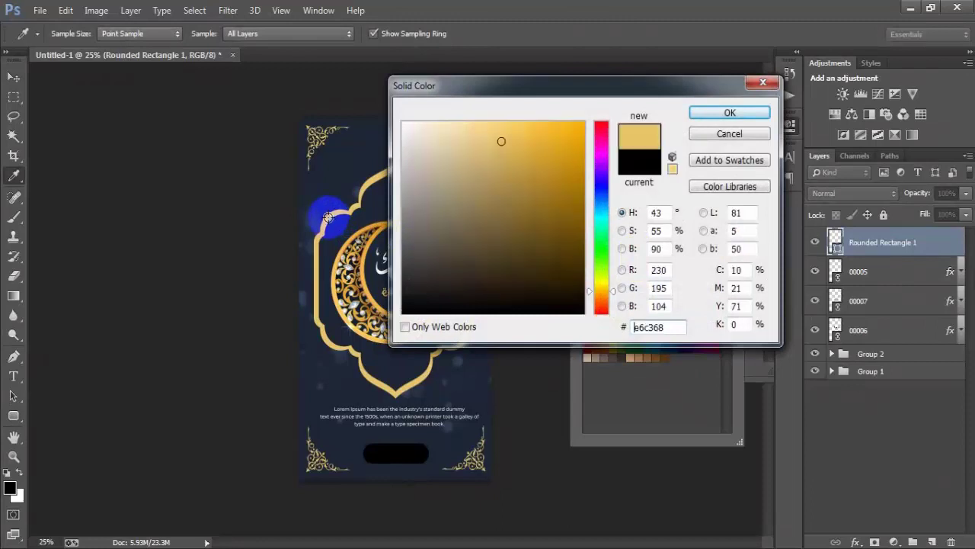
click(727, 114)
click(748, 114)
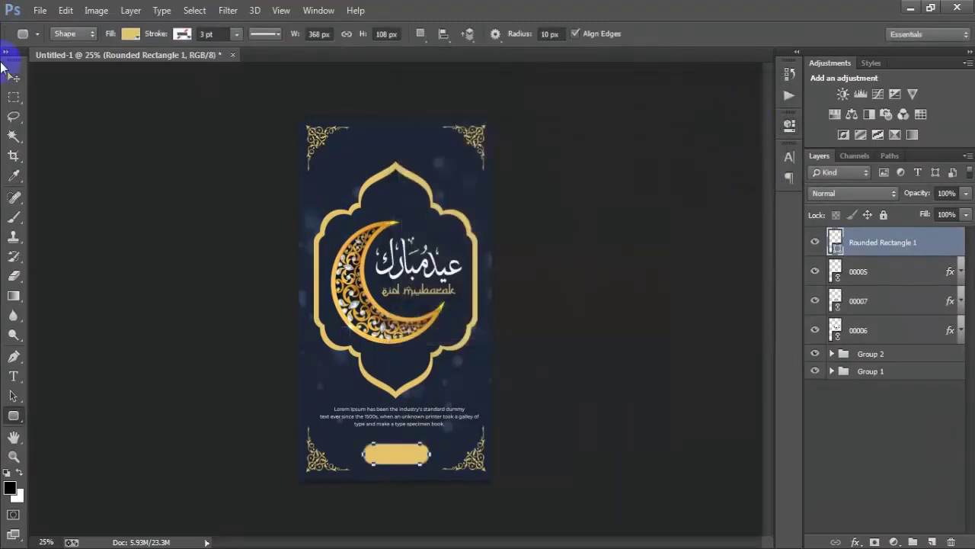
click(12, 75)
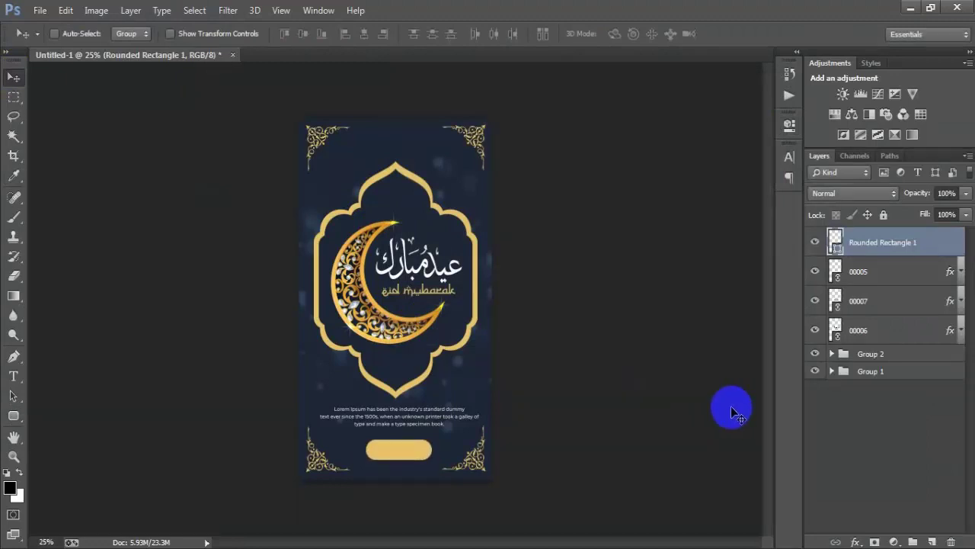
Align the button shape with the background layer to centre it on the canvas
click(832, 371)
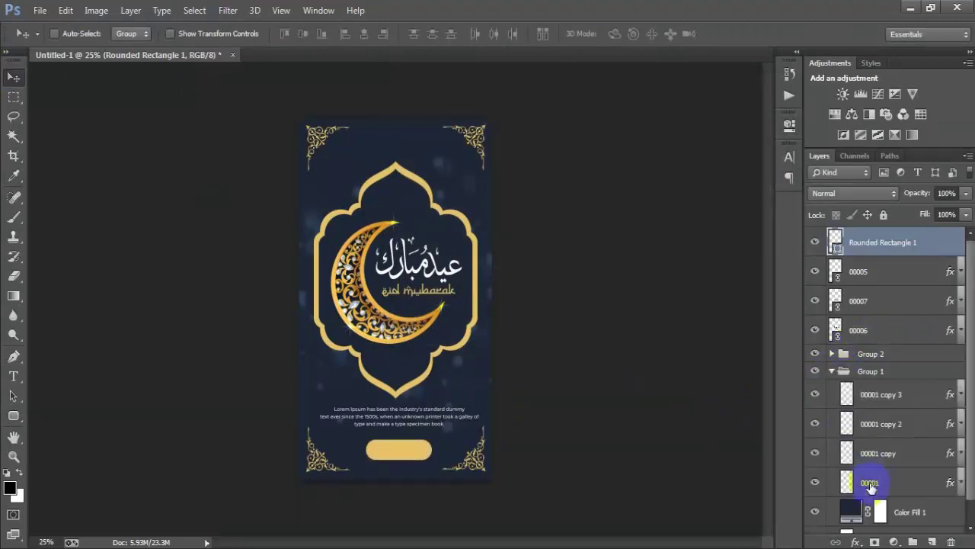
click(914, 532)
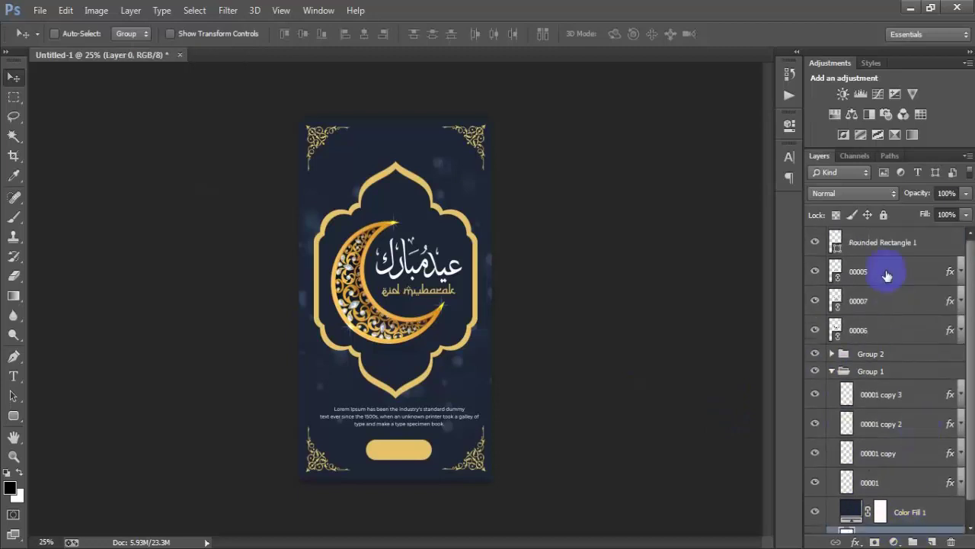
click(876, 243)
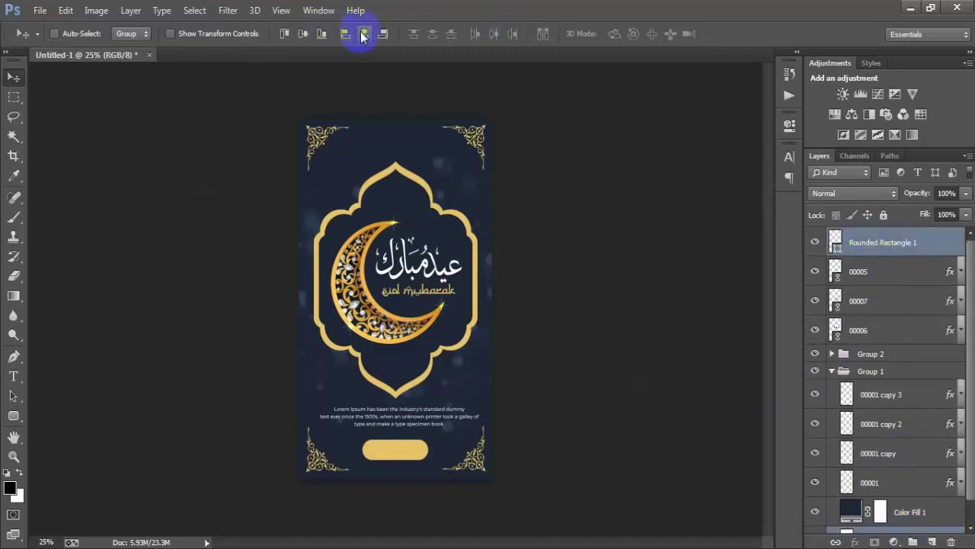
click(832, 371)
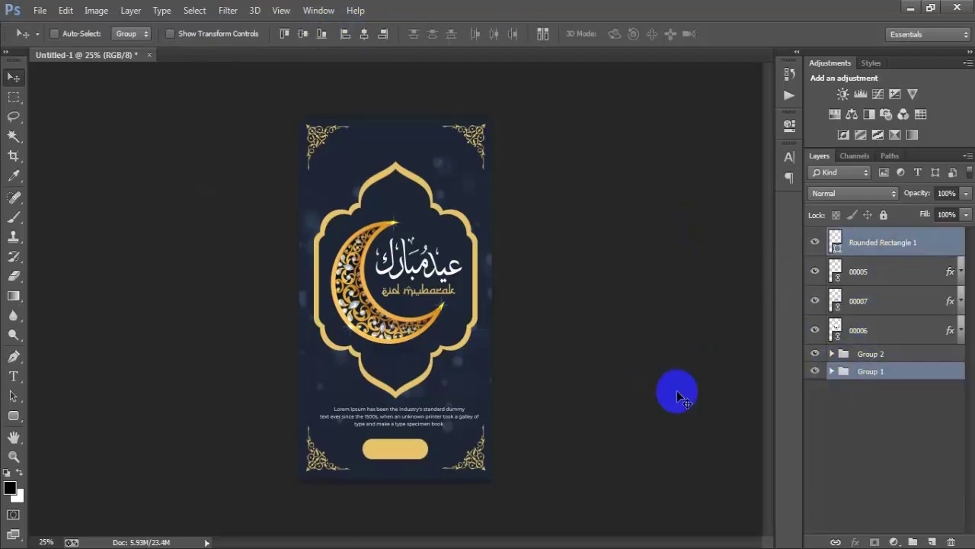
click(878, 243)
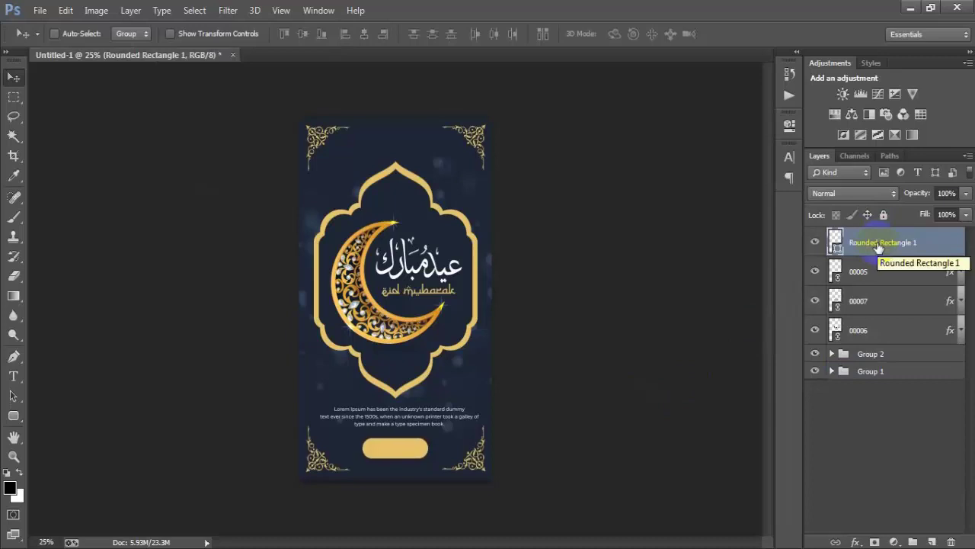
Add a 'READ MORE' type layer on the gold button
click(573, 333)
key(ctrl+v)
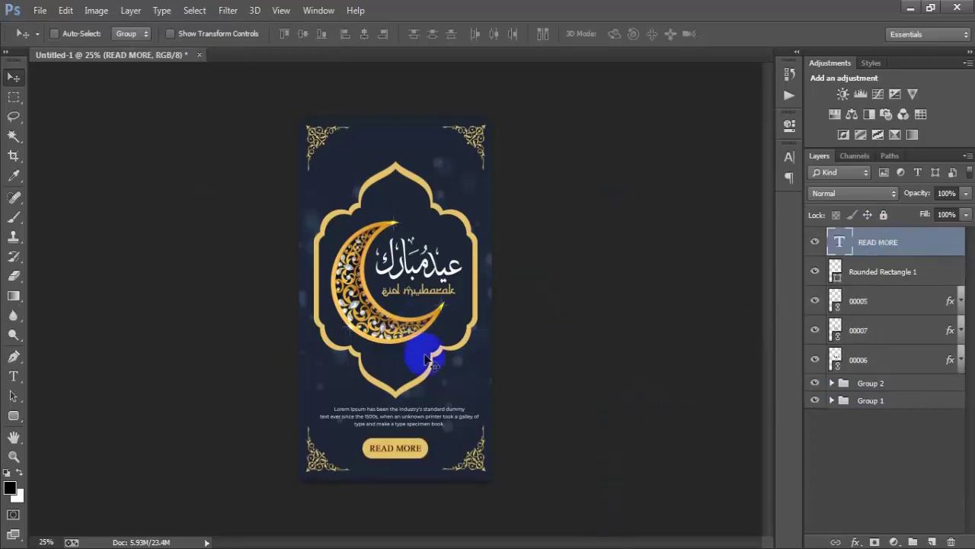
click(814, 242)
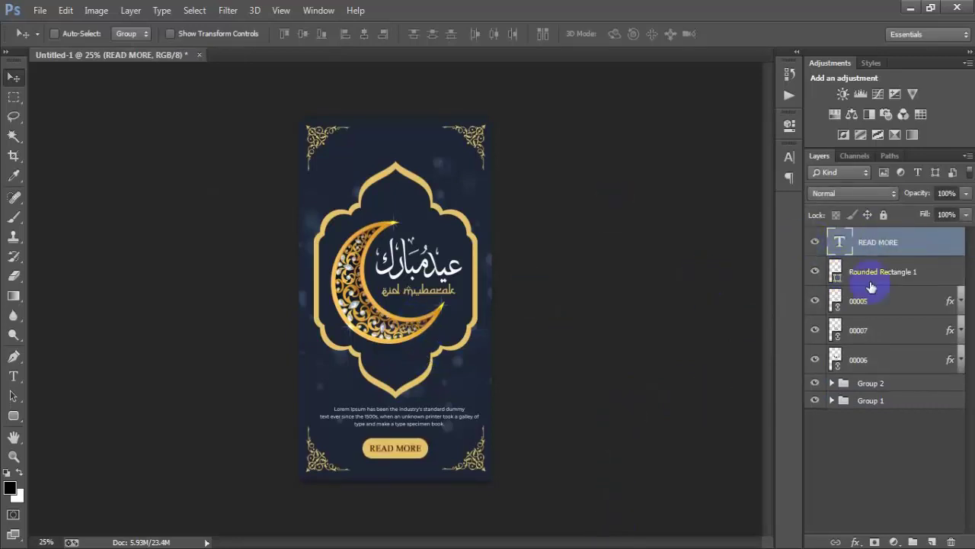
shift+click(896, 363)
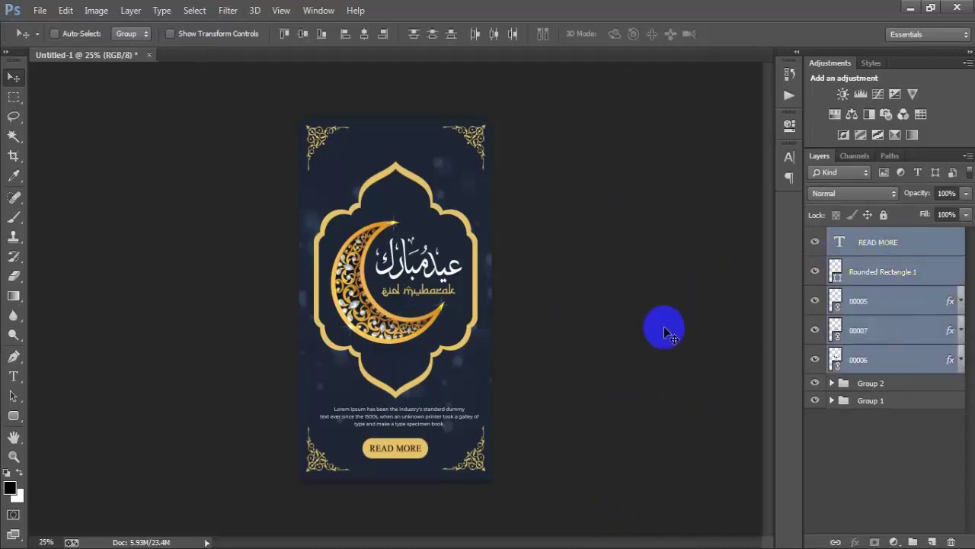
Group READ MORE, the button shape, 00005, 00007 and 00006 into Group 3 with Ctrl+G
click(915, 242)
shift+click(913, 272)
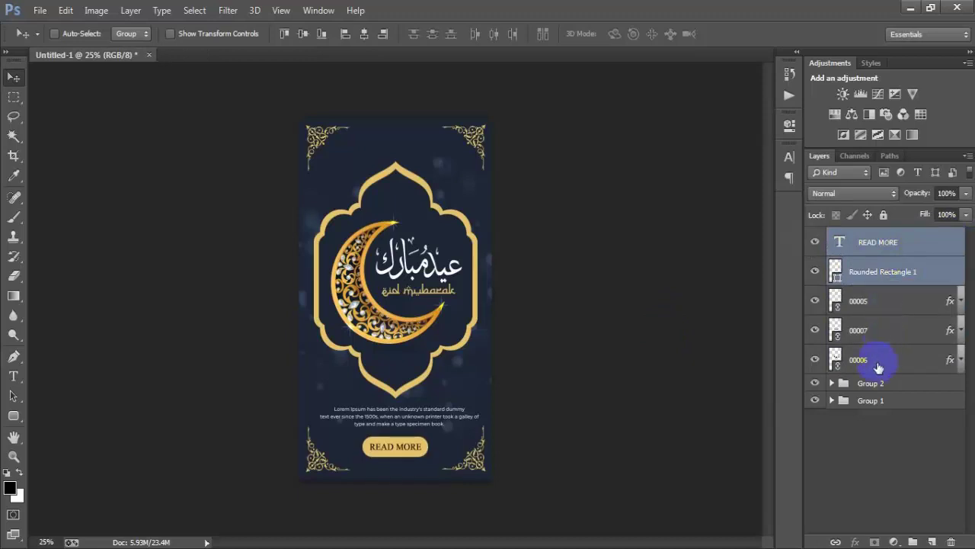
shift+click(879, 367)
ctrl+click(891, 244)
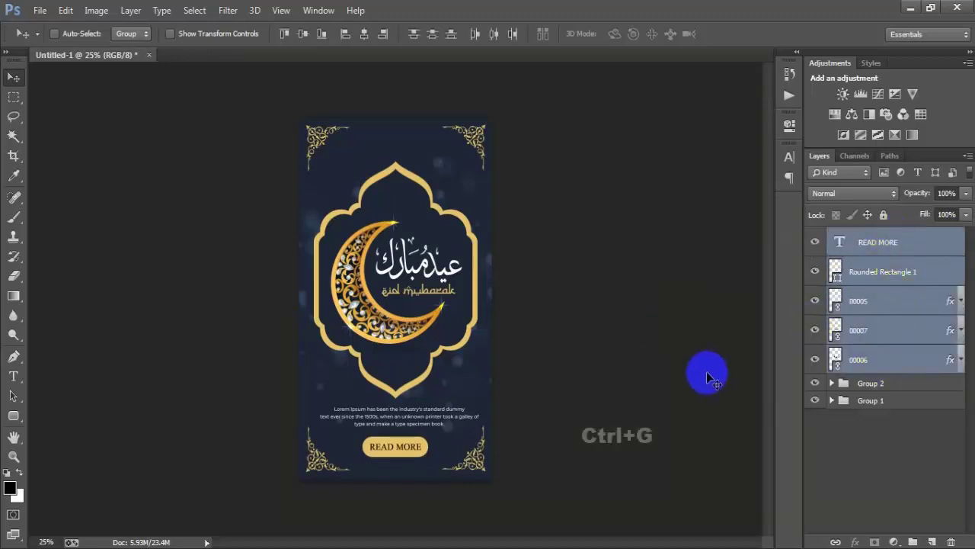
key(ctrl+g)
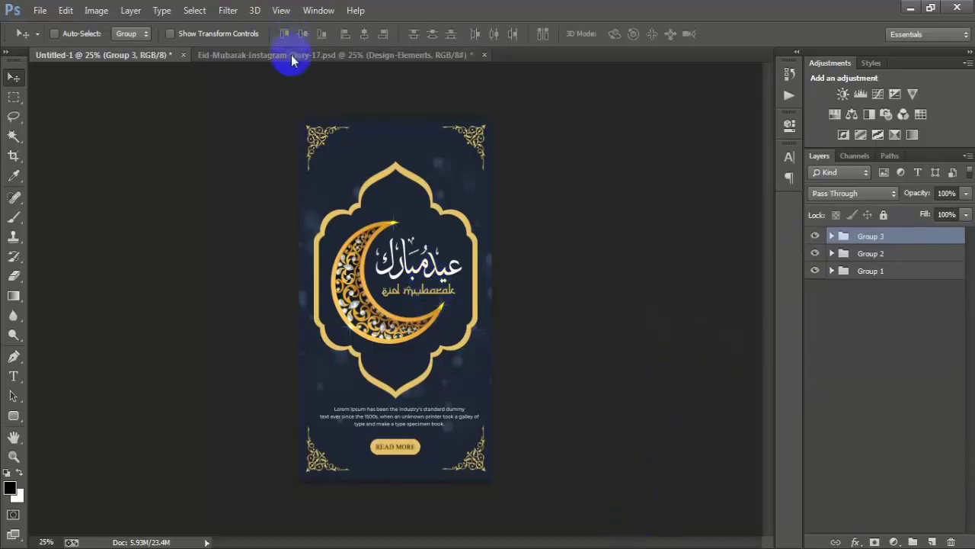
click(291, 55)
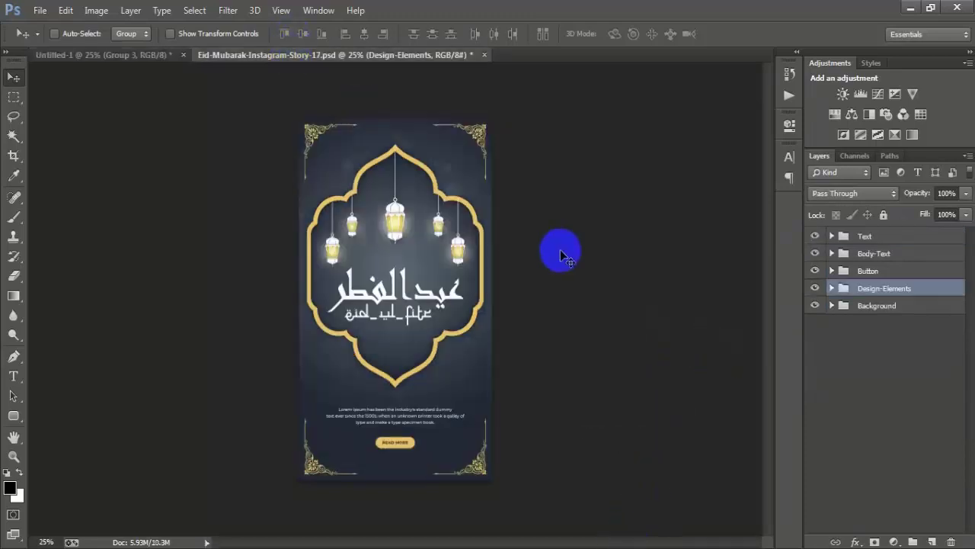
key(ctrl+plus)
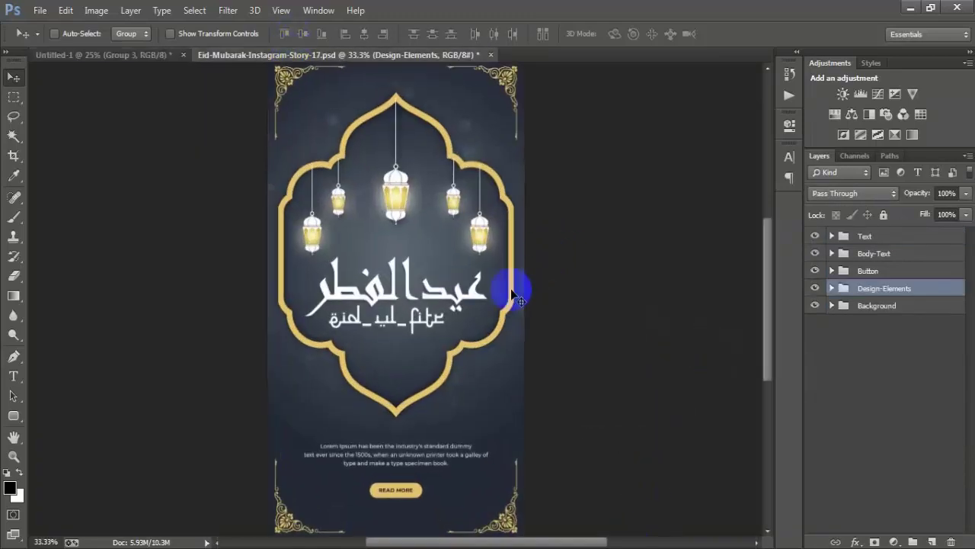
scroll(461, 408, up, 1)
scroll(461, 408, down, 1)
key(ctrl+minus)
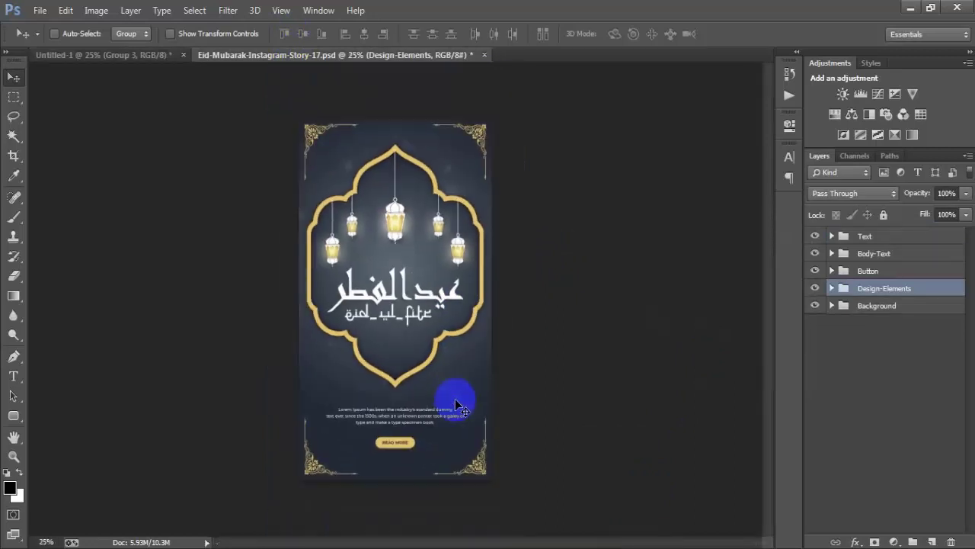
click(155, 58)
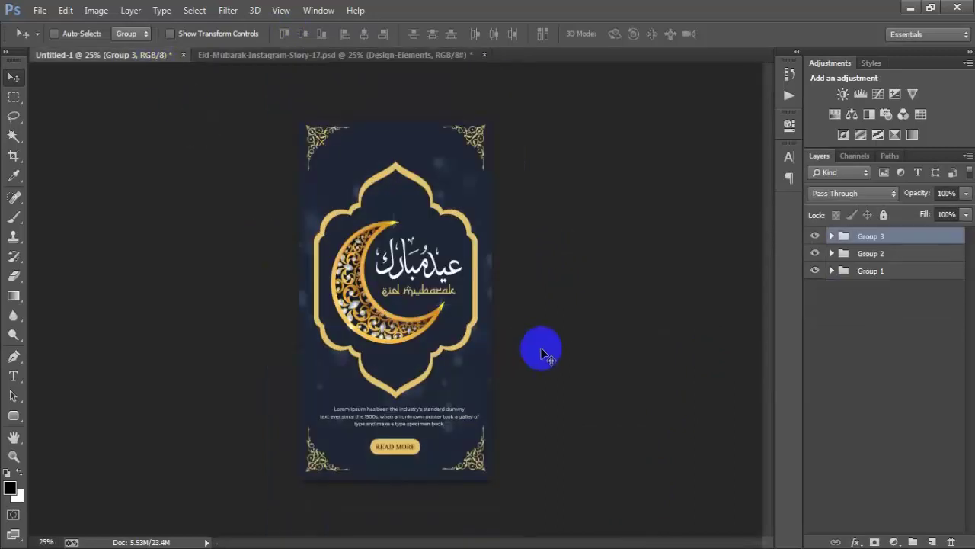
key(ctrl+plus)
scroll(434, 366, up, 1)
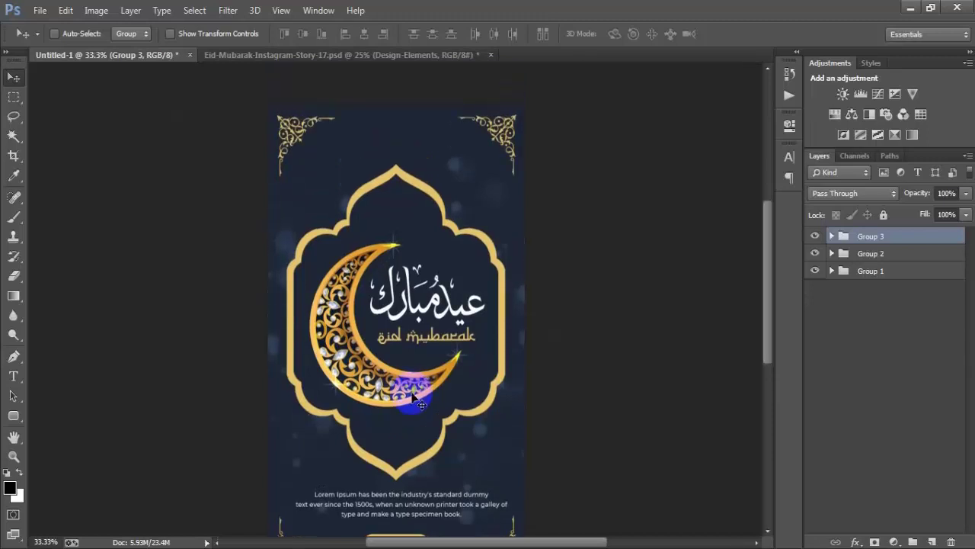
scroll(441, 404, down, 1)
key(ctrl+minus)
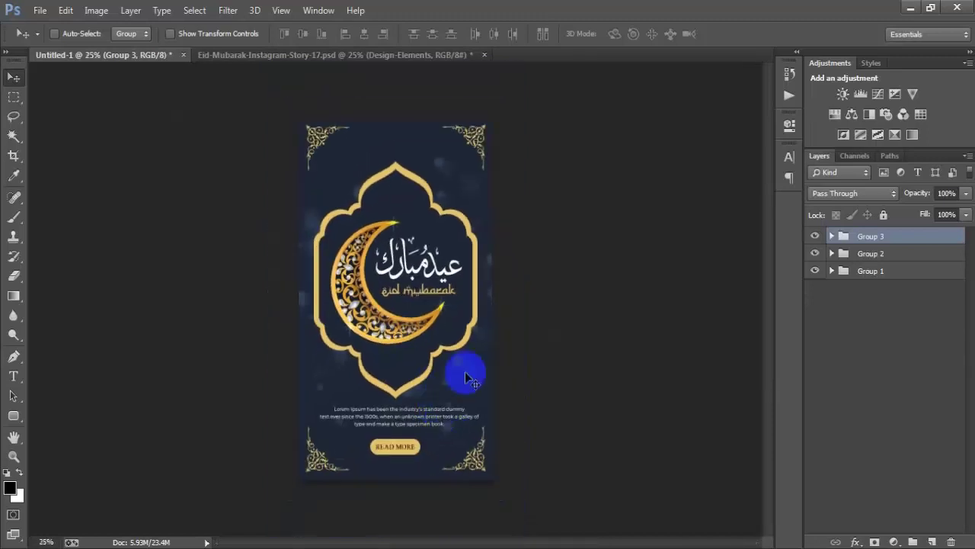